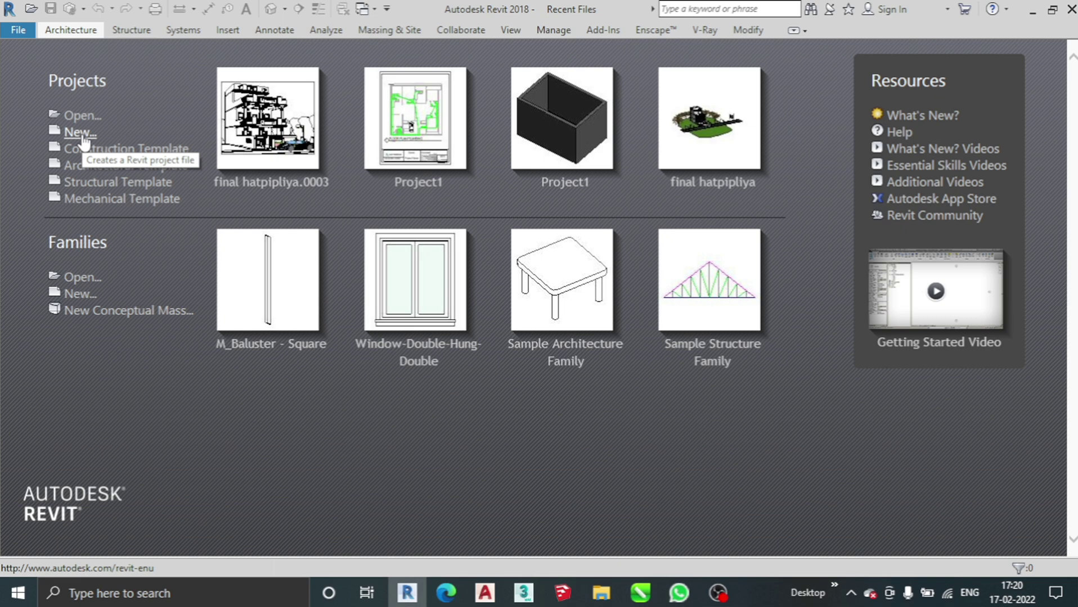
# Create a new project from the Construction Template and move the Properties palette higher up
pyautogui.click(82, 134)
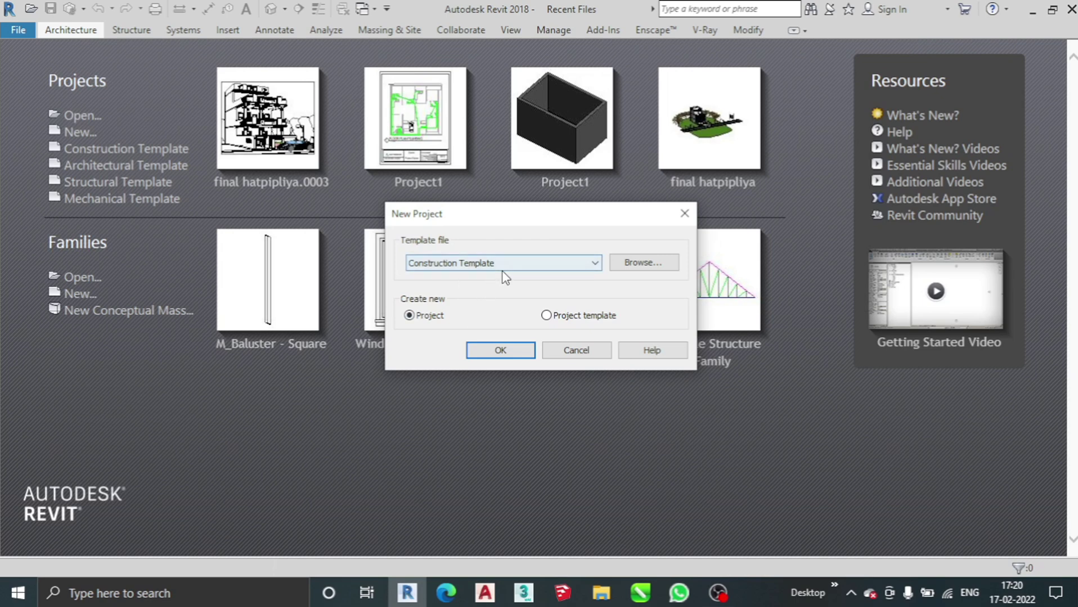
pyautogui.click(496, 352)
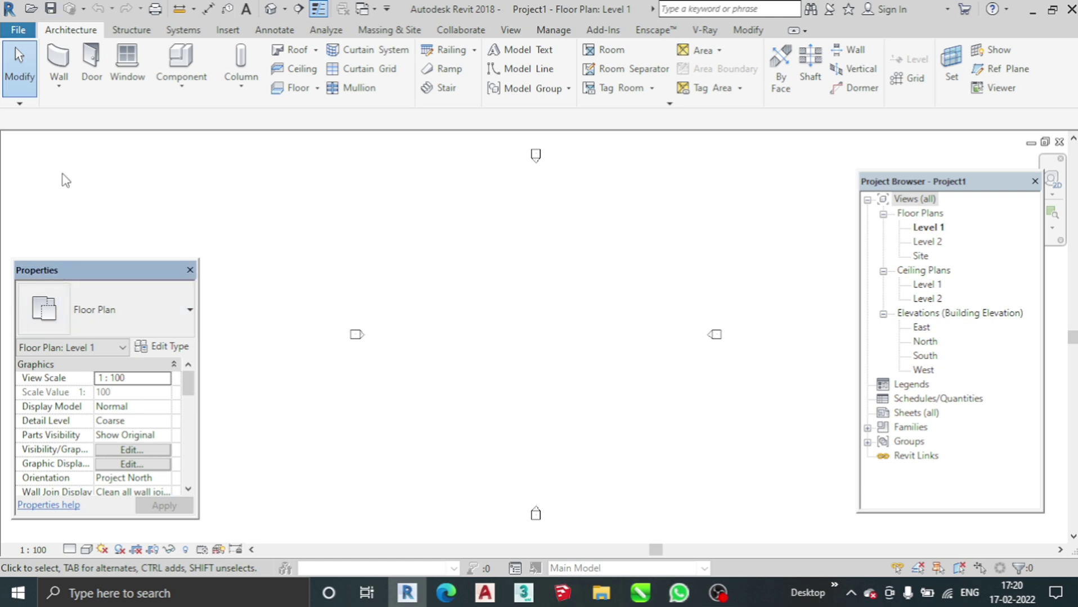
pyautogui.moveTo(60, 275); pyautogui.dragTo(66, 180)
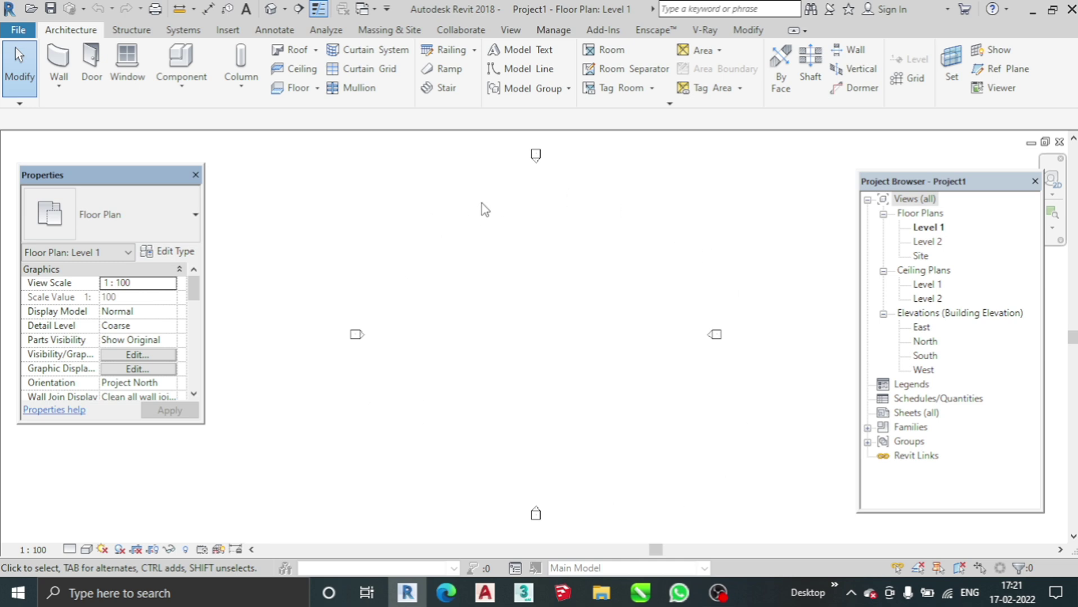
# Delete the north elevation marker together with its view, and undo the deletion
pyautogui.click(513, 138)
pyautogui.click(356, 335)
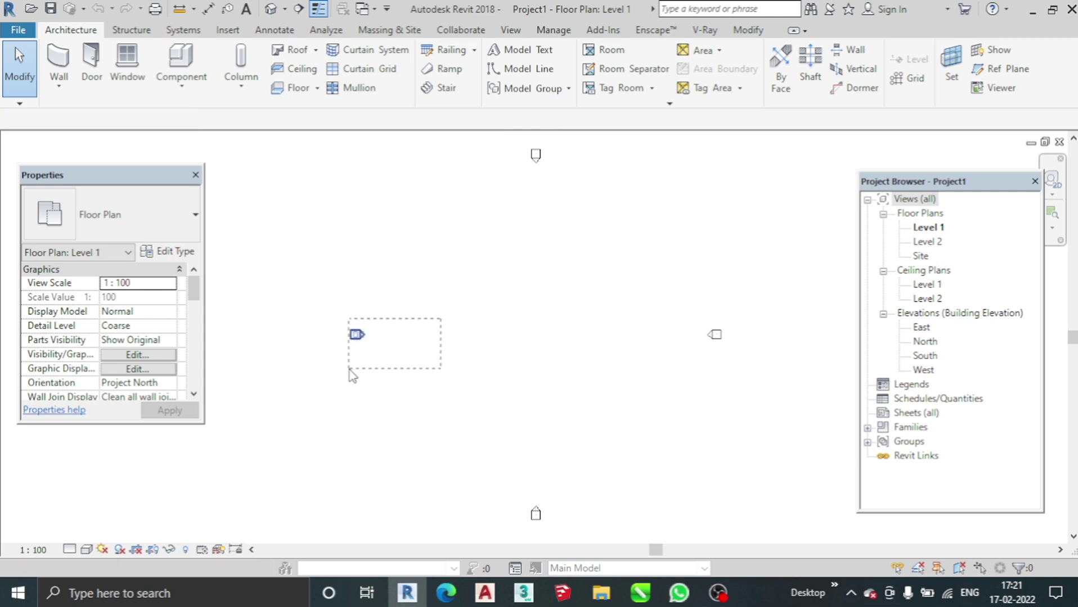
pyautogui.moveTo(349, 370); pyautogui.dragTo(349, 371)
pyautogui.moveTo(520, 144)
pyautogui.mouseDown()
pyautogui.moveTo(589, 226)
pyautogui.moveTo(505, 153)
pyautogui.mouseUp()
pyautogui.press('Delete')
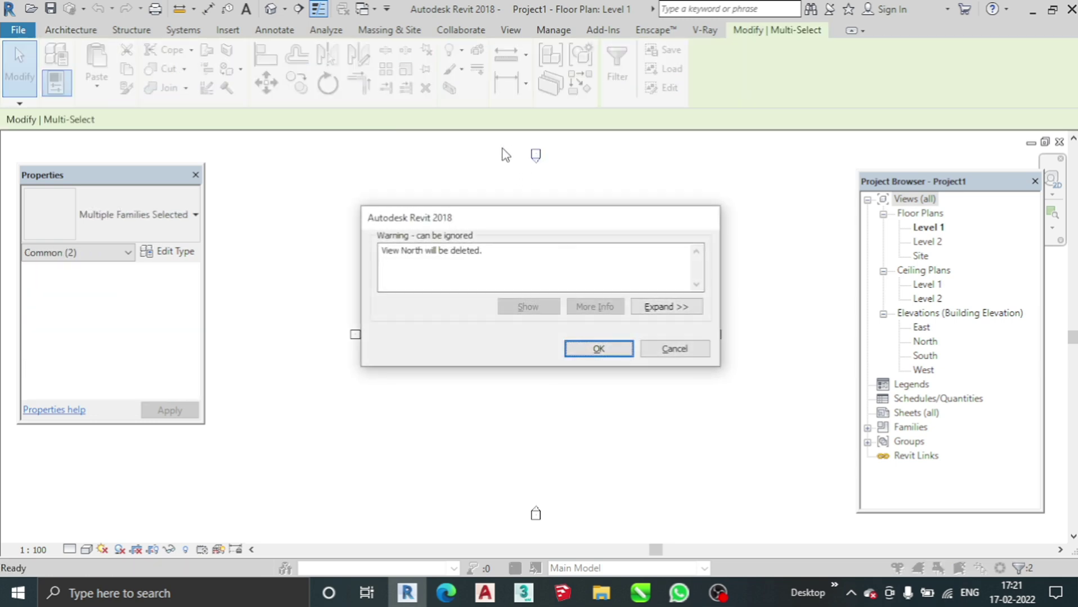
pyautogui.click(617, 352)
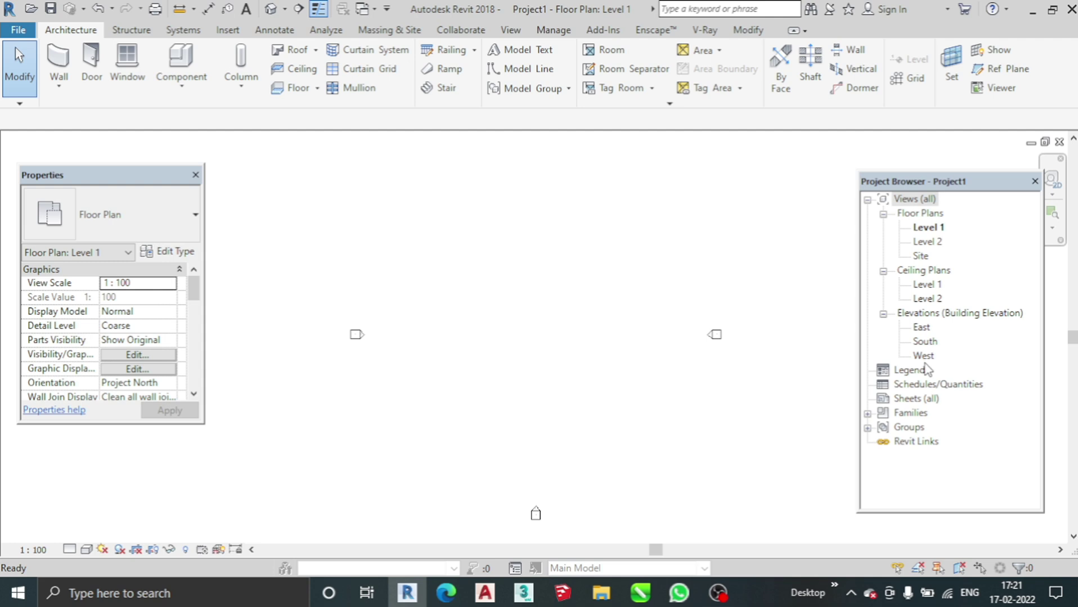
pyautogui.hotkey('ctrl', 'z')
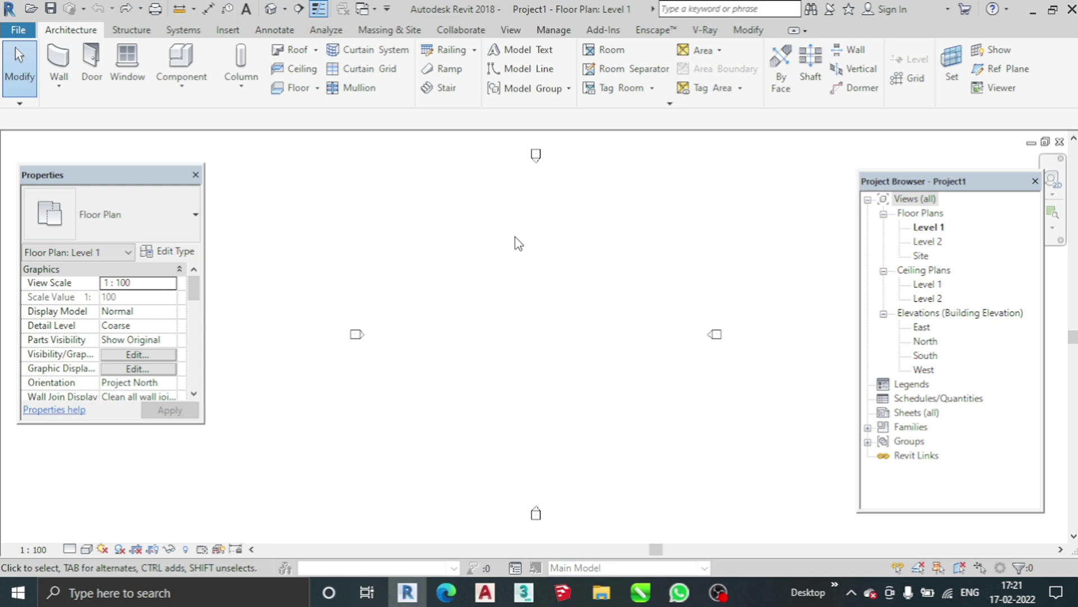
# Delete the west elevation marker together with its view, and undo the deletion
pyautogui.moveTo(404, 374); pyautogui.dragTo(289, 288)
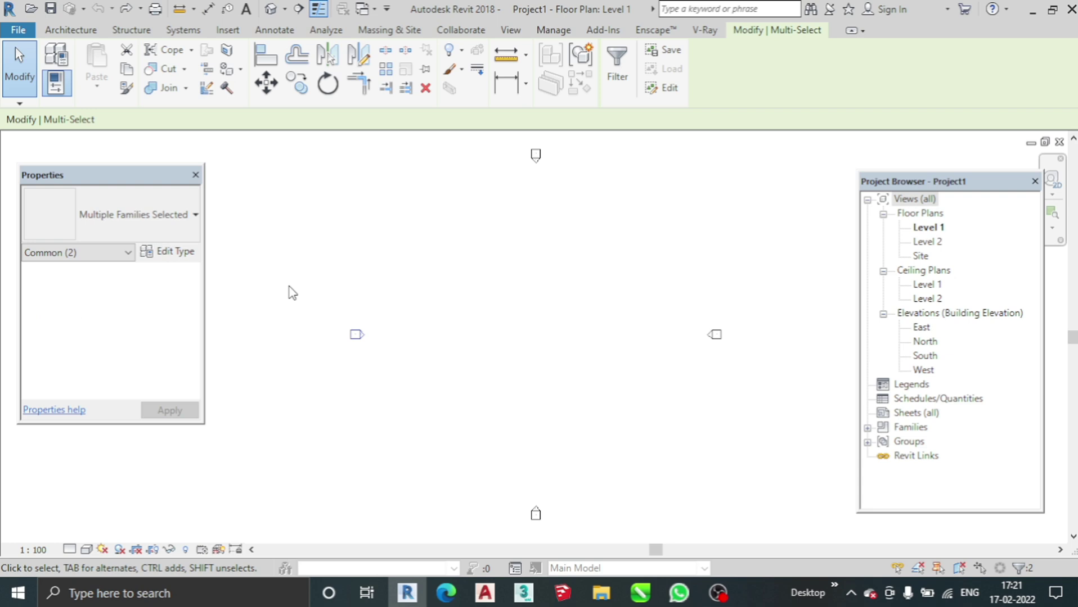
pyautogui.press('Delete')
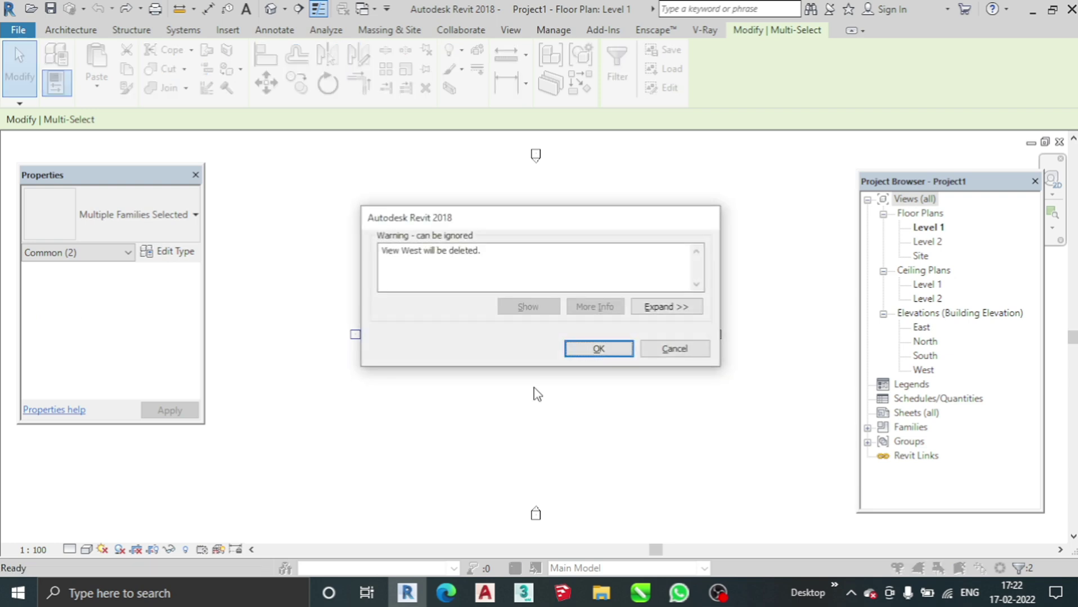
pyautogui.click(597, 348)
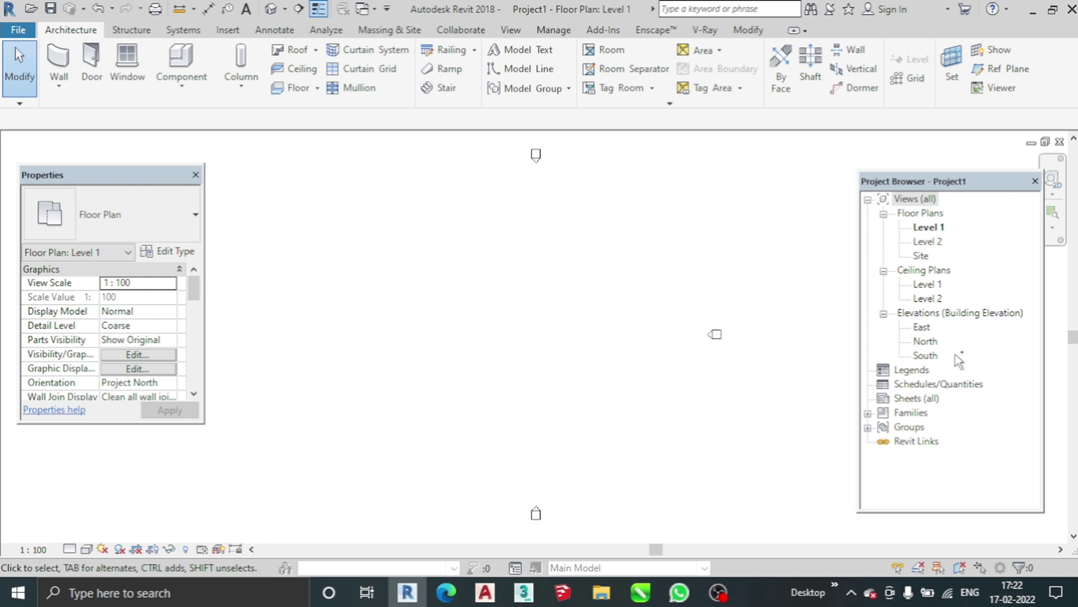
pyautogui.hotkey('ctrl', 'z')
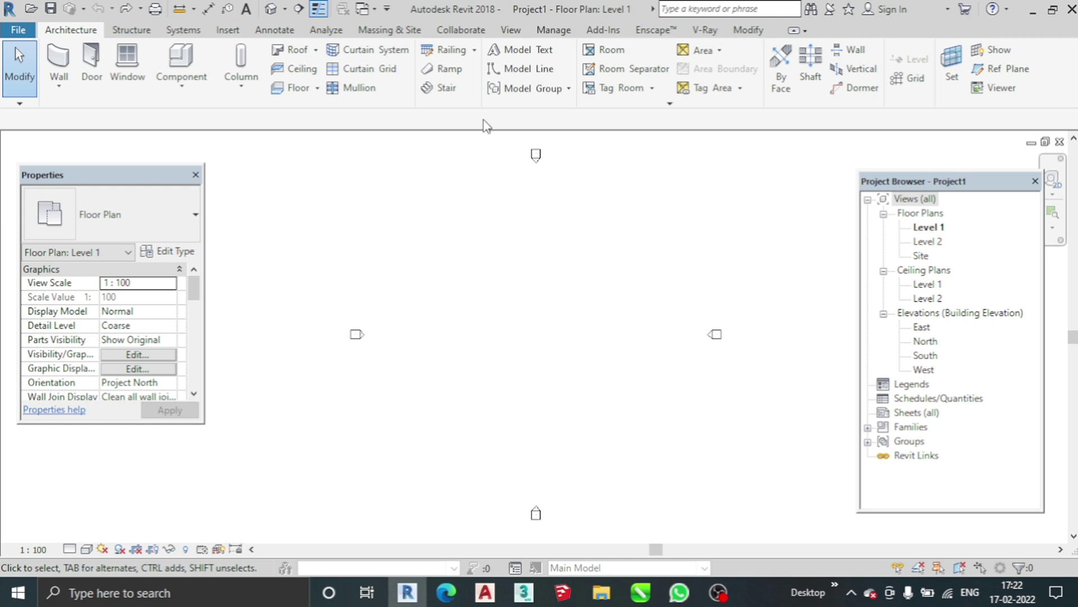
# Place a new building elevation marker in the northeast part of the Level 1 floor plan
pyautogui.click(509, 31)
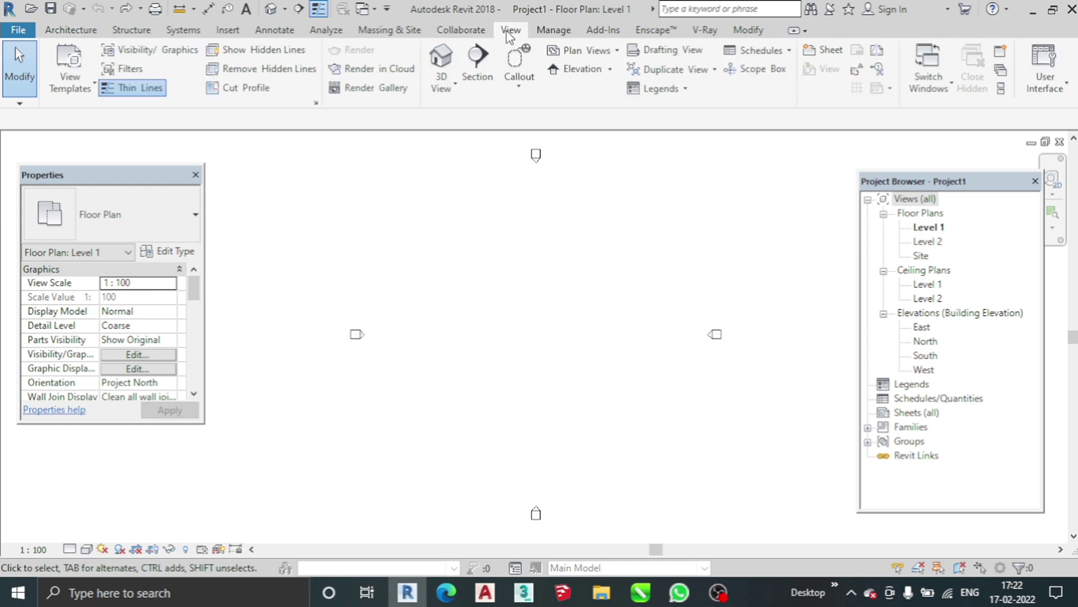
pyautogui.click(585, 73)
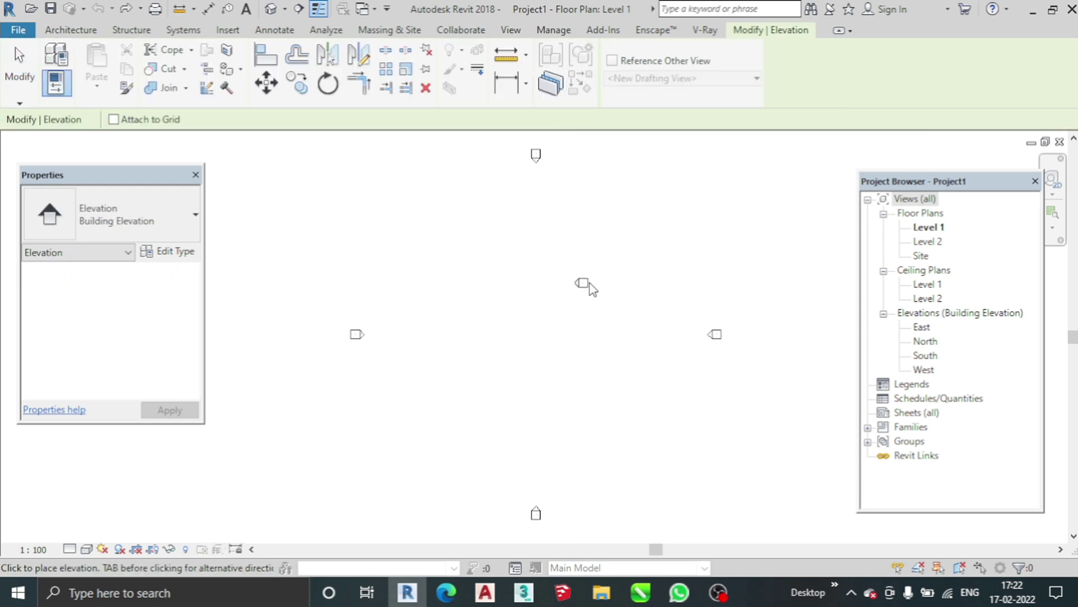
pyautogui.click(677, 259)
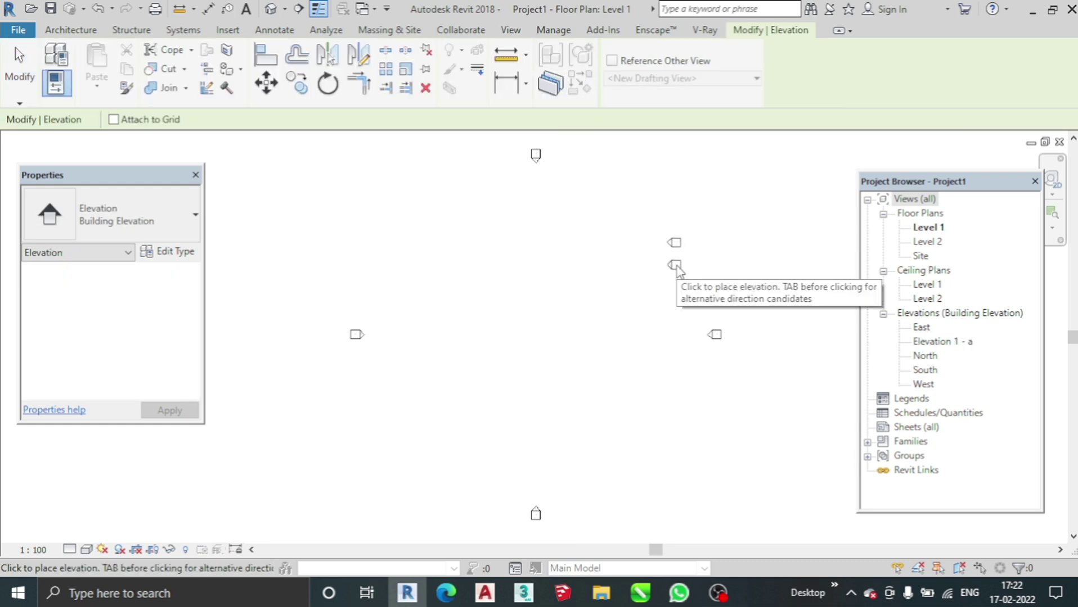
pyautogui.press('Escape')
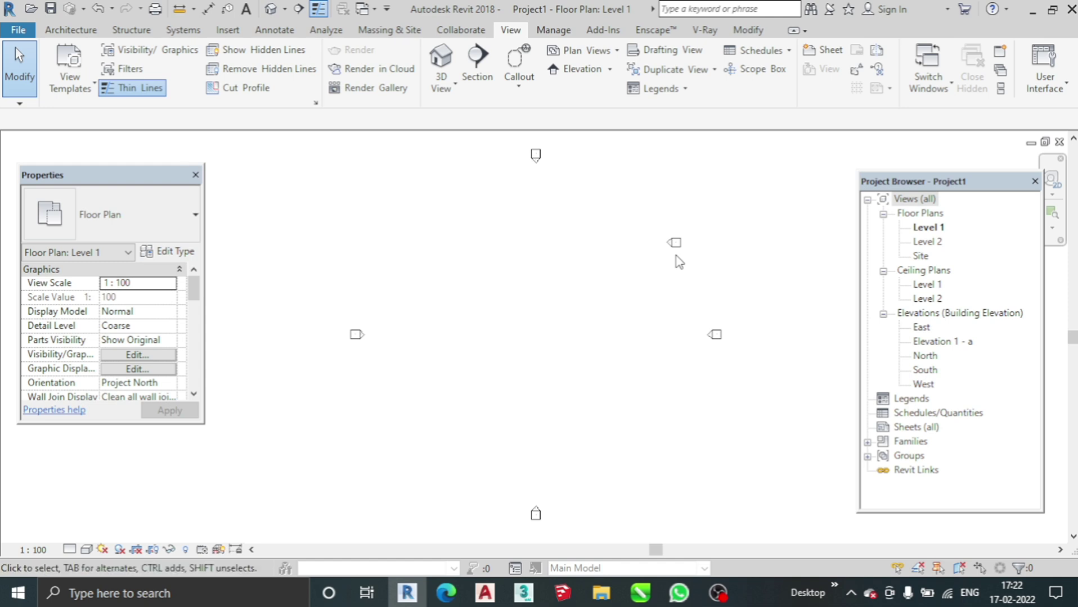
# Turn on the remaining three direction arrows of the new elevation marker to create views on all four sides
pyautogui.click(676, 244)
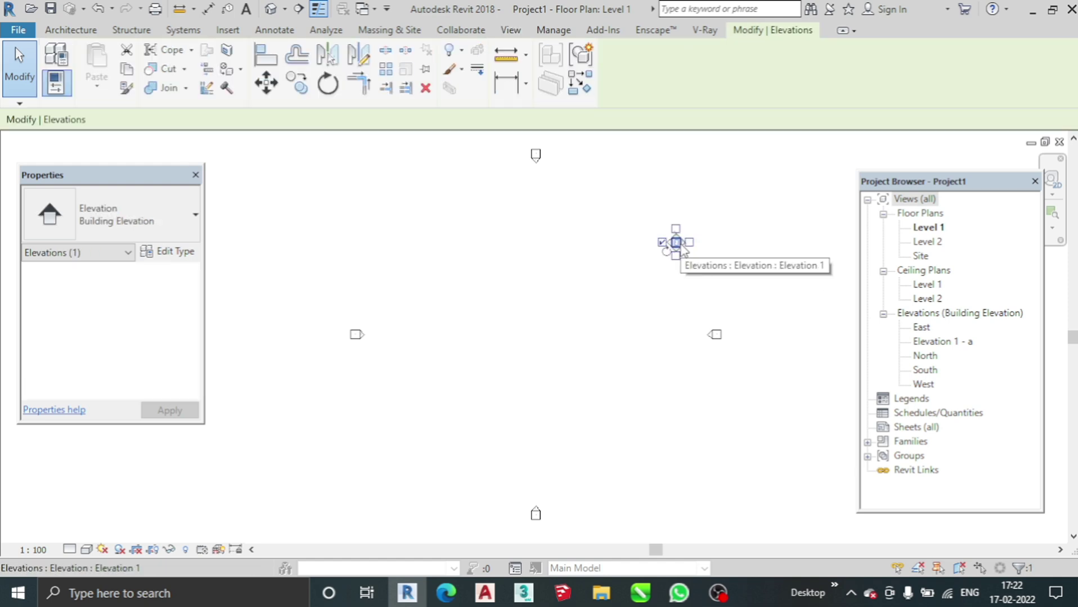
pyautogui.scroll(3, 683, 250)
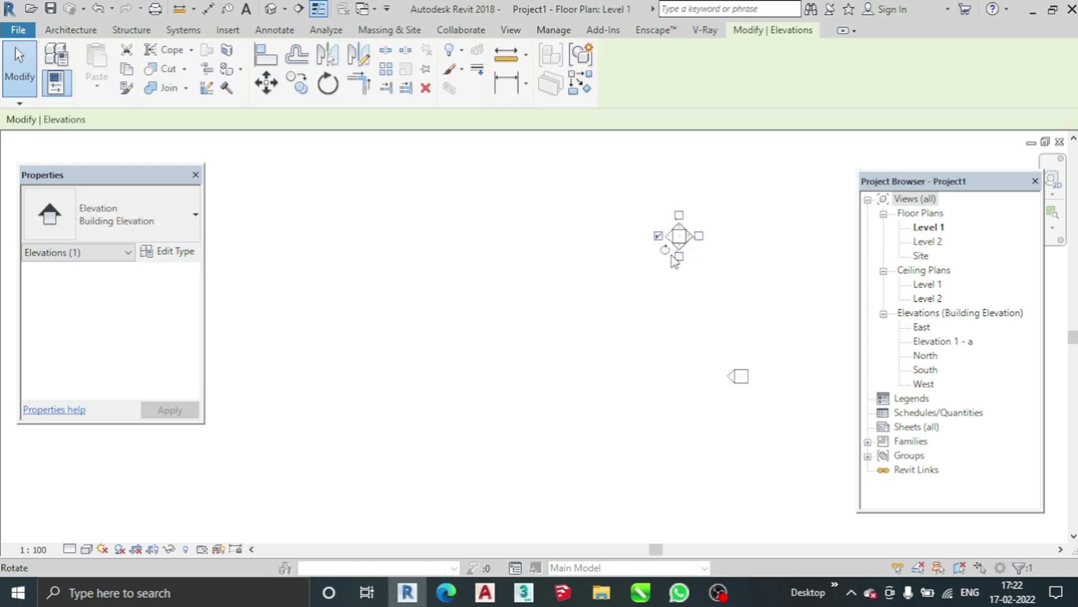
pyautogui.click(680, 257)
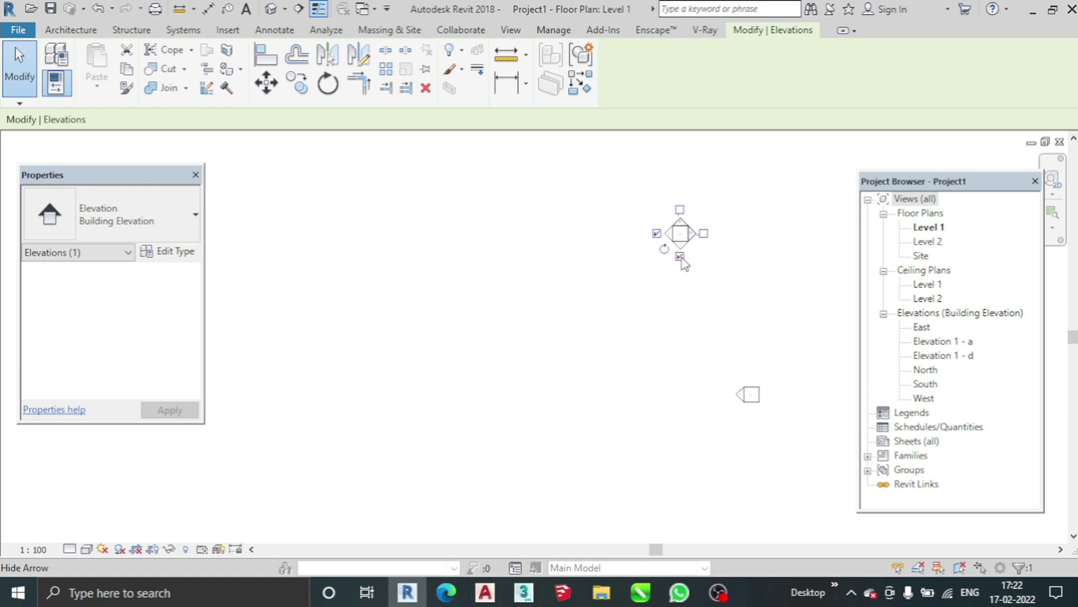
pyautogui.click(703, 233)
pyautogui.click(680, 211)
pyautogui.click(631, 301)
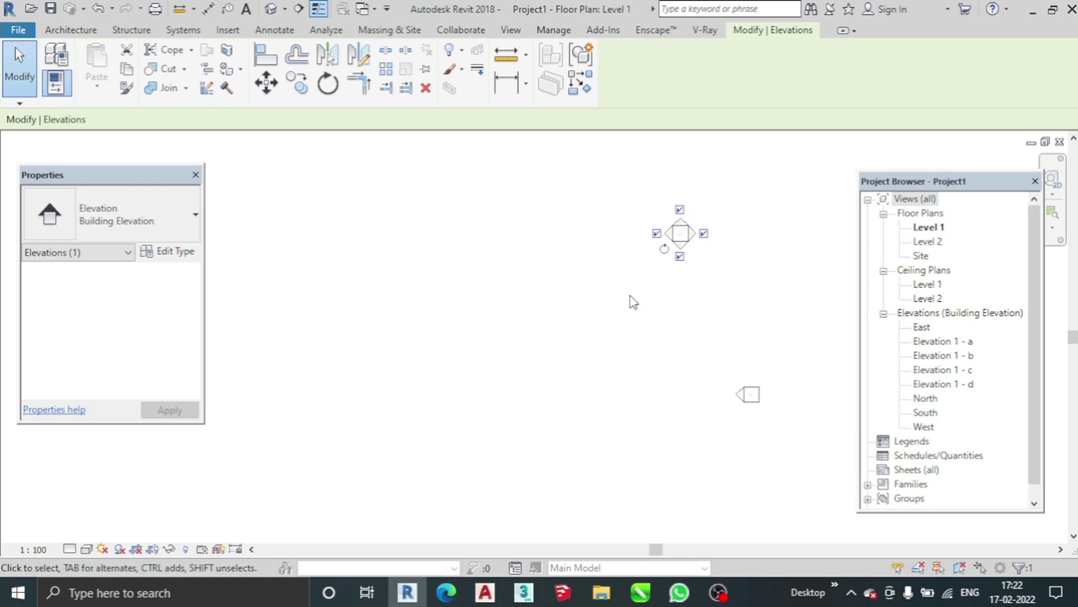
# Examine the new marker's direction arrows and the view line of its elevation
pyautogui.click(696, 243)
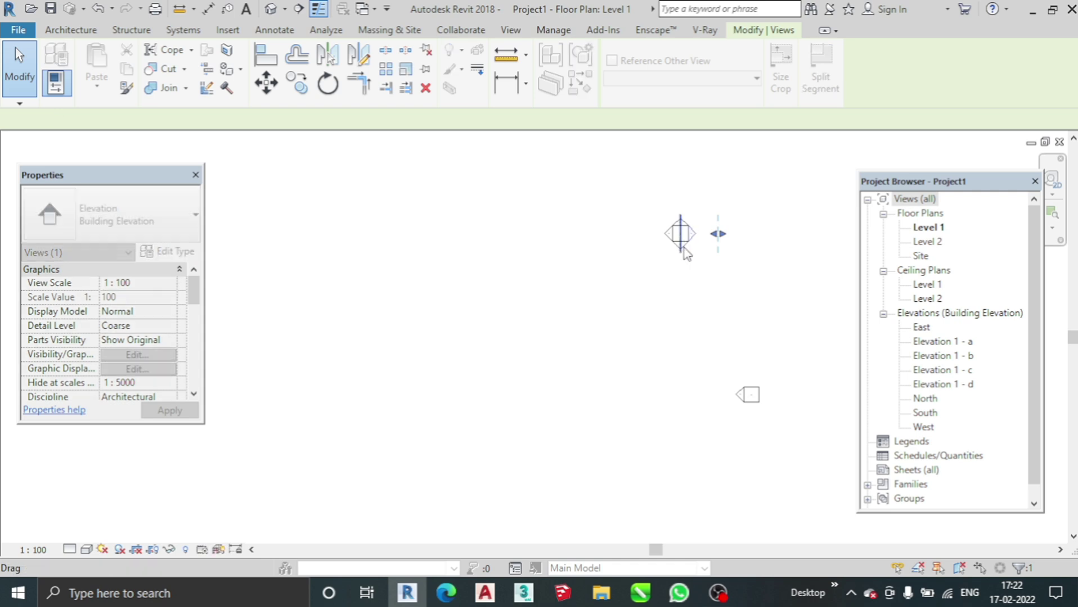
pyautogui.scroll(1, 681, 236)
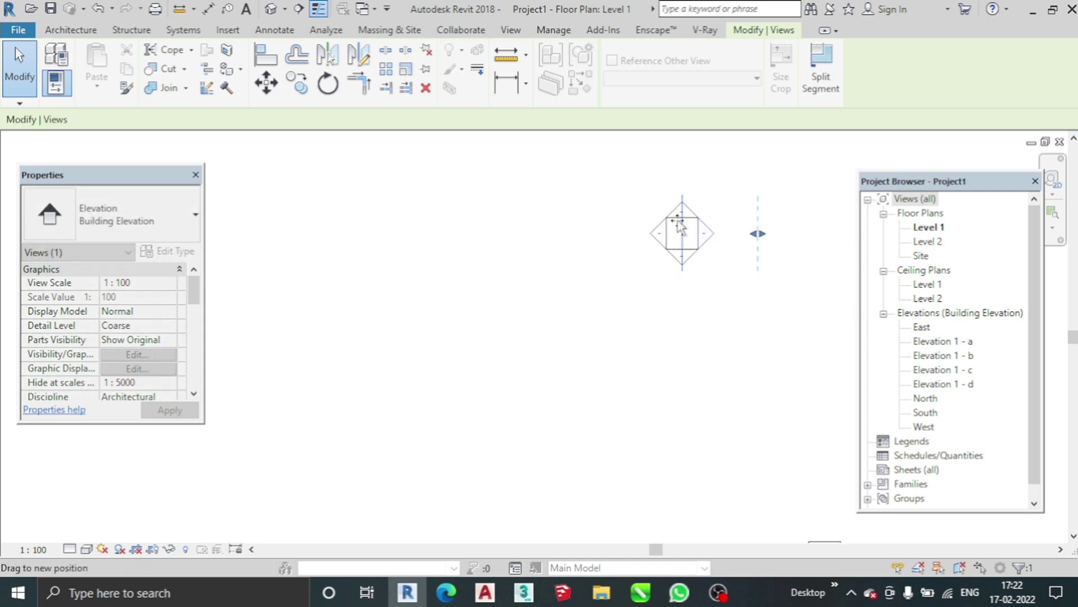
pyautogui.scroll(-2, 549, 223)
pyautogui.moveTo(549, 184); pyautogui.dragTo(677, 280)
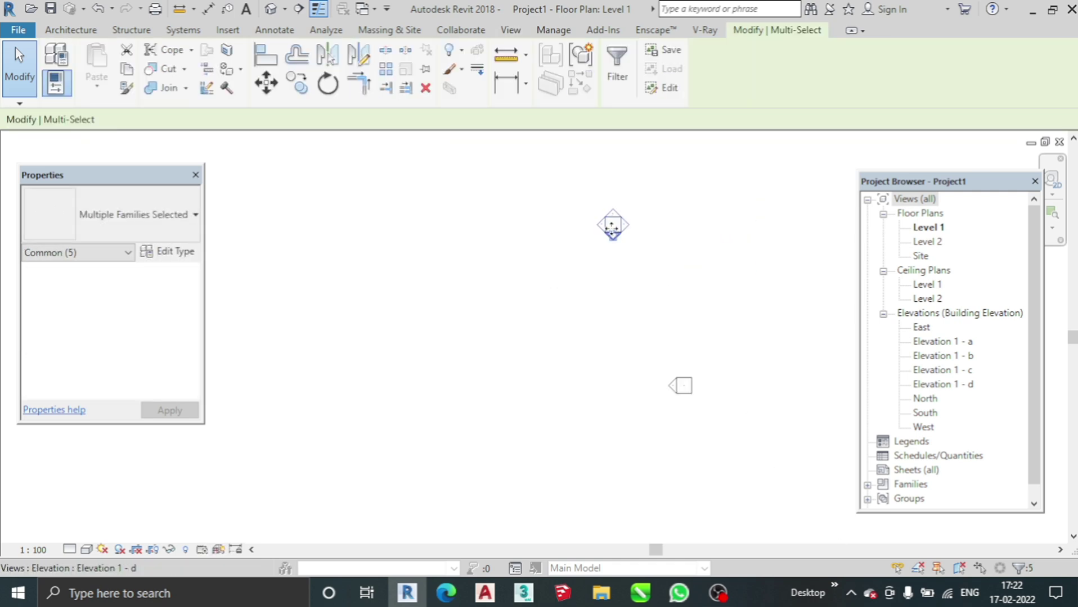
pyautogui.click(614, 228)
pyautogui.scroll(1, 613, 225)
pyautogui.click(644, 221)
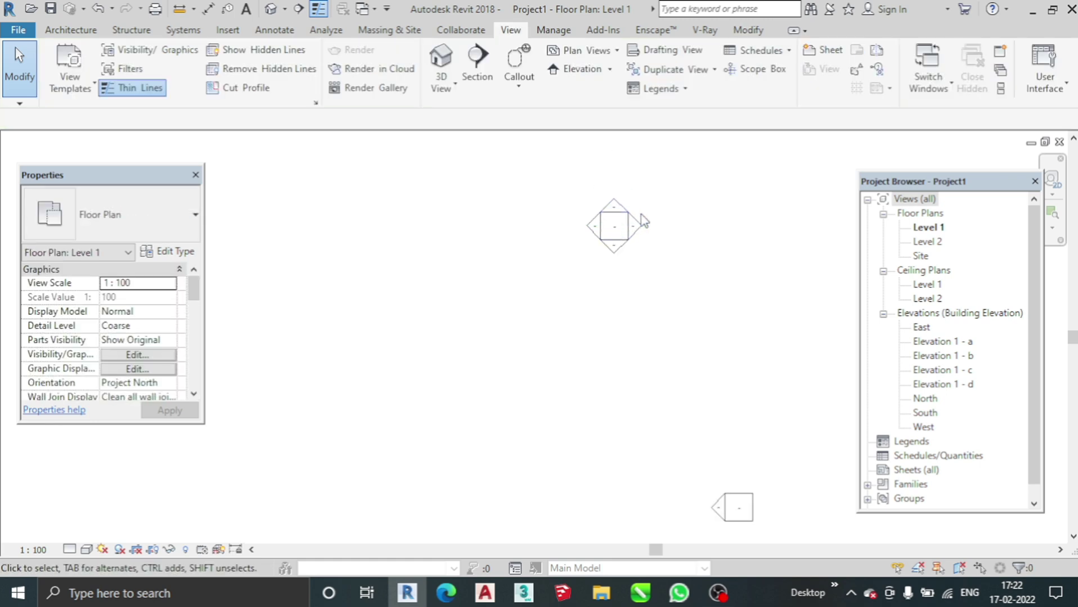
# Undo the three extra elevation views added to the new marker
pyautogui.hotkey('ctrl', 'z')
pyautogui.hotkey('ctrl', 'z')
pyautogui.hotkey('ctrl', 'z')
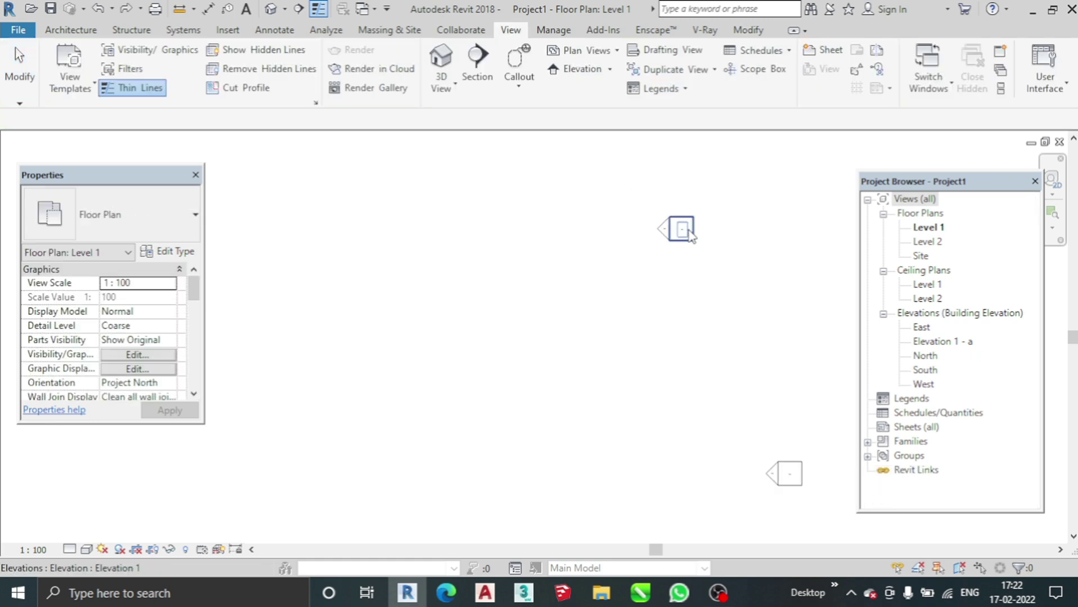
# Turn on the south-pointing arrow of the new elevation marker
pyautogui.click(688, 238)
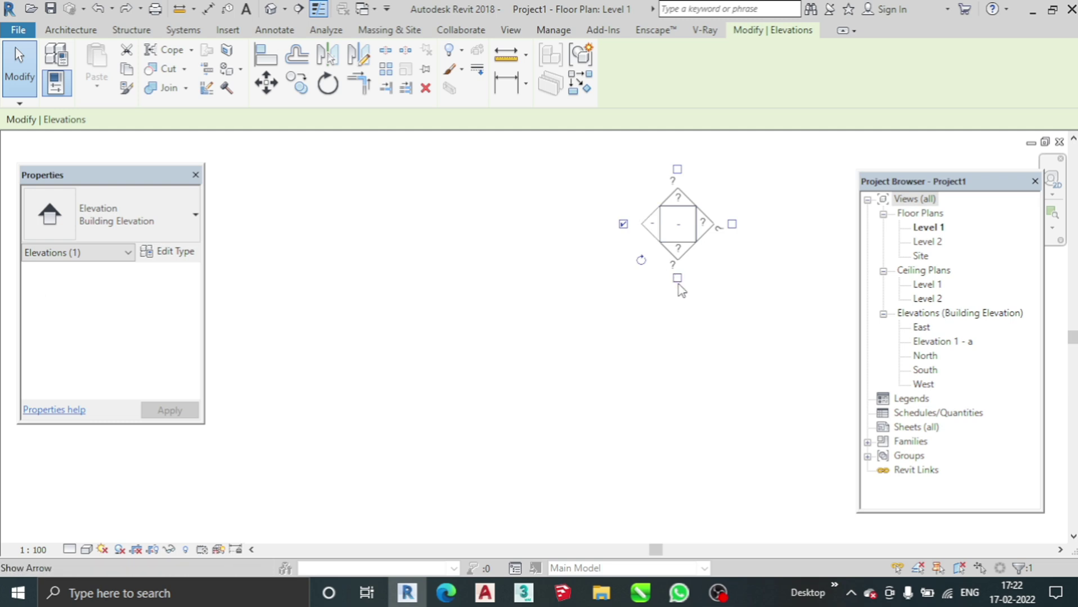
pyautogui.click(677, 279)
pyautogui.click(616, 227)
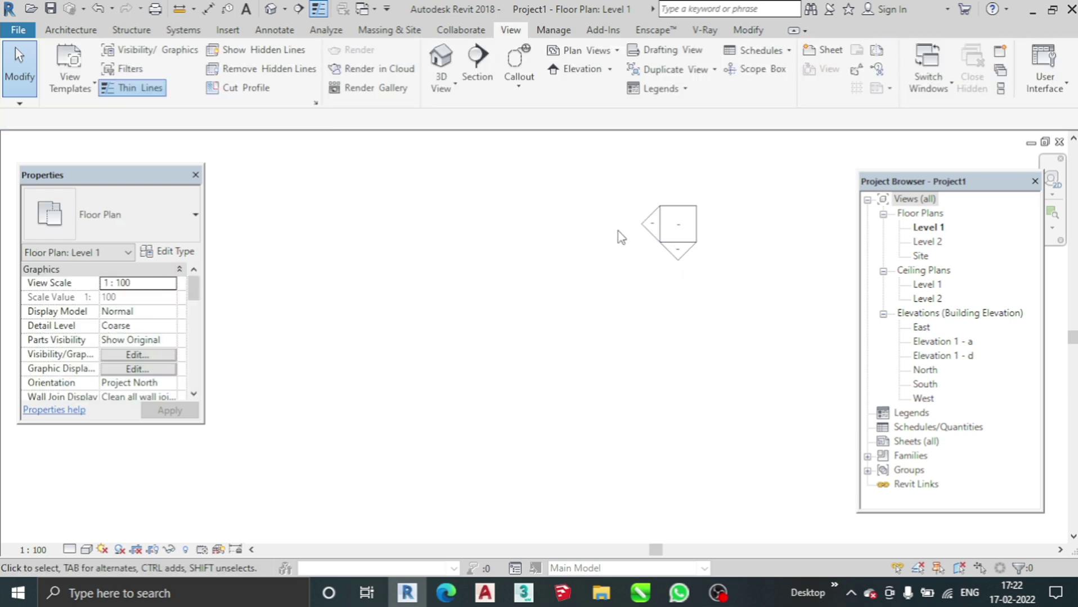
# Open the elevation view from the marker's south-pointing arrow, and undo the addition of that arrow
pyautogui.click(675, 246)
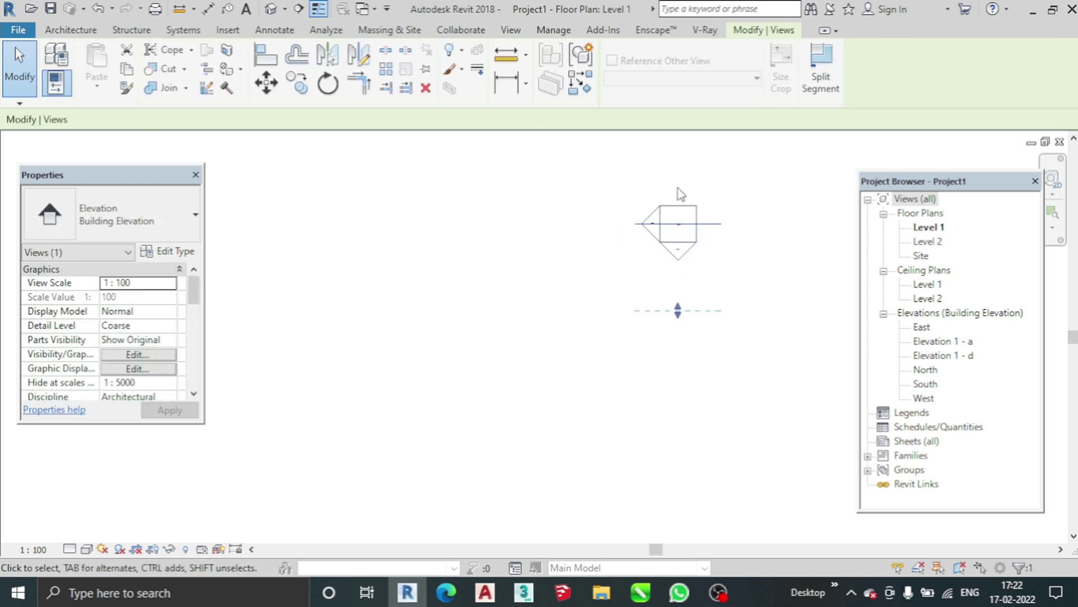
pyautogui.moveTo(586, 170); pyautogui.dragTo(737, 309)
pyautogui.doubleClick(700, 242)
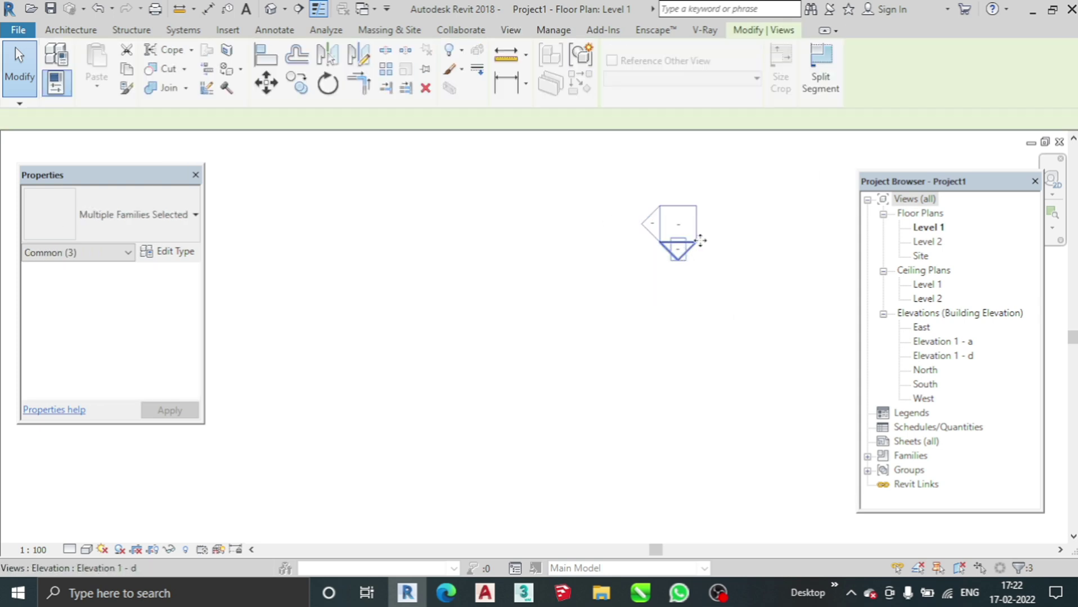
pyautogui.scroll(-3, 703, 250)
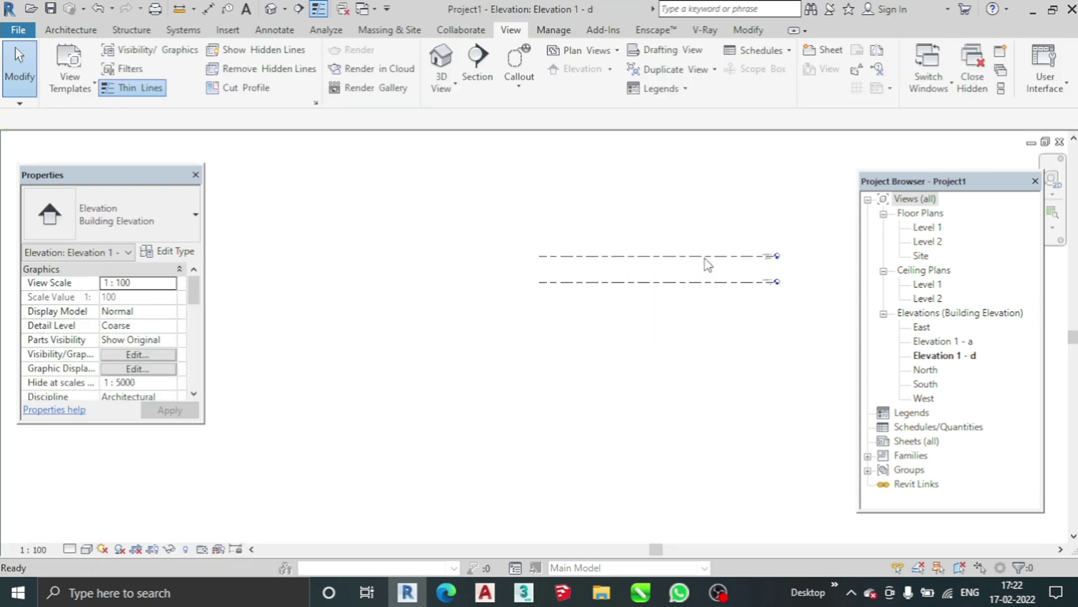
pyautogui.hotkey('ctrl', 'z')
# Turn on the new marker's south-pointing arrow and remove its west-pointing arrow with the view Elevation 1 - a
pyautogui.moveTo(741, 169); pyautogui.dragTo(673, 294)
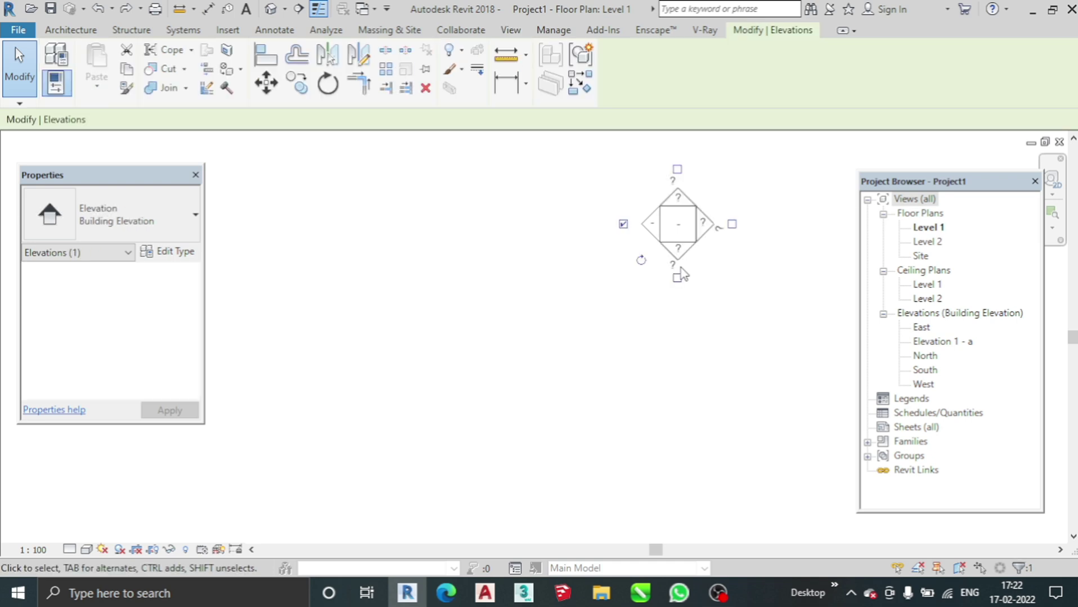
pyautogui.click(676, 277)
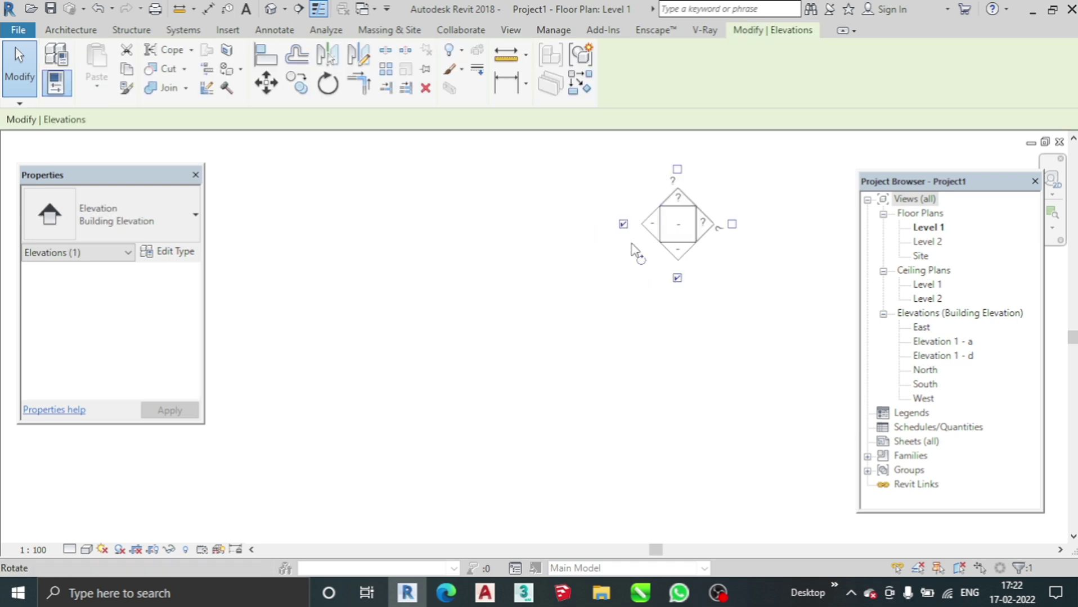
pyautogui.click(623, 225)
pyautogui.click(572, 300)
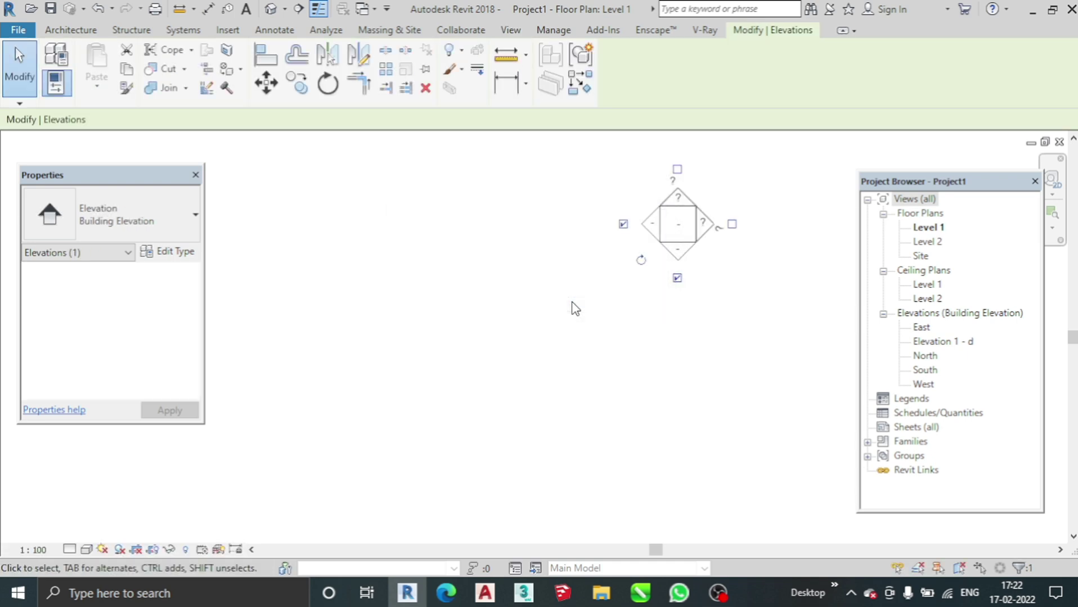
pyautogui.scroll(-2, 571, 304)
pyautogui.click(699, 299)
pyautogui.scroll(-2, 699, 300)
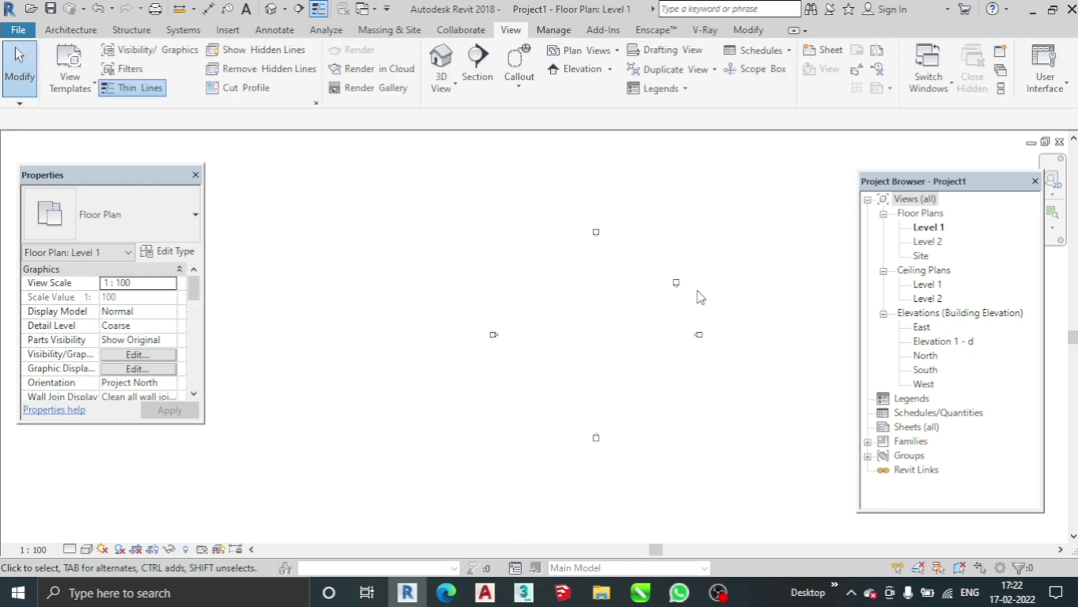
# Delete the newly added elevation marker together with its view Elevation 1 - d
pyautogui.moveTo(671, 292); pyautogui.dragTo(662, 281)
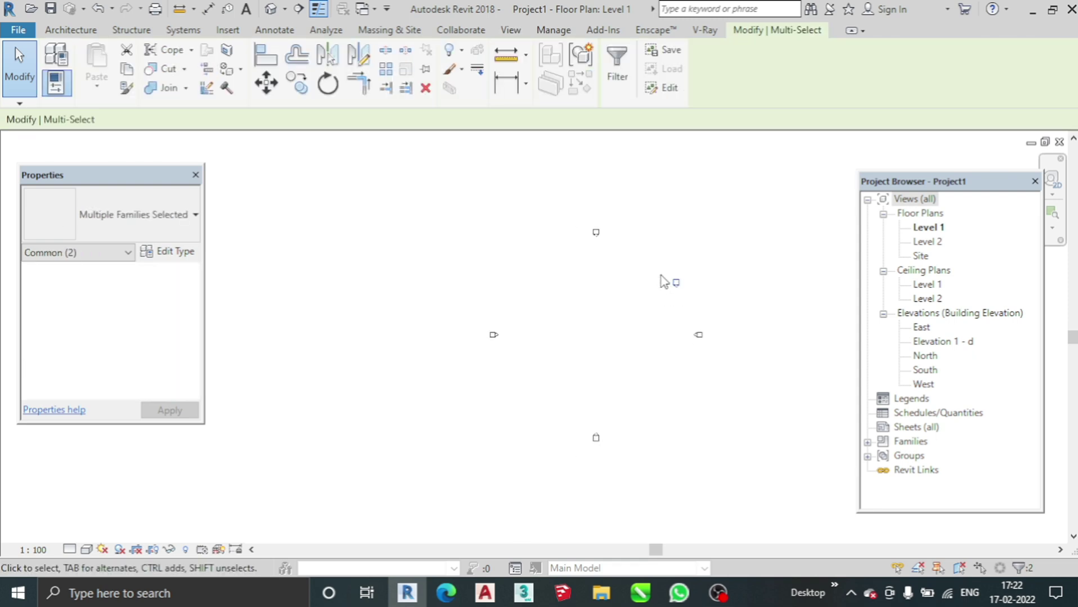
pyautogui.scroll(3, 662, 281)
pyautogui.press('Delete')
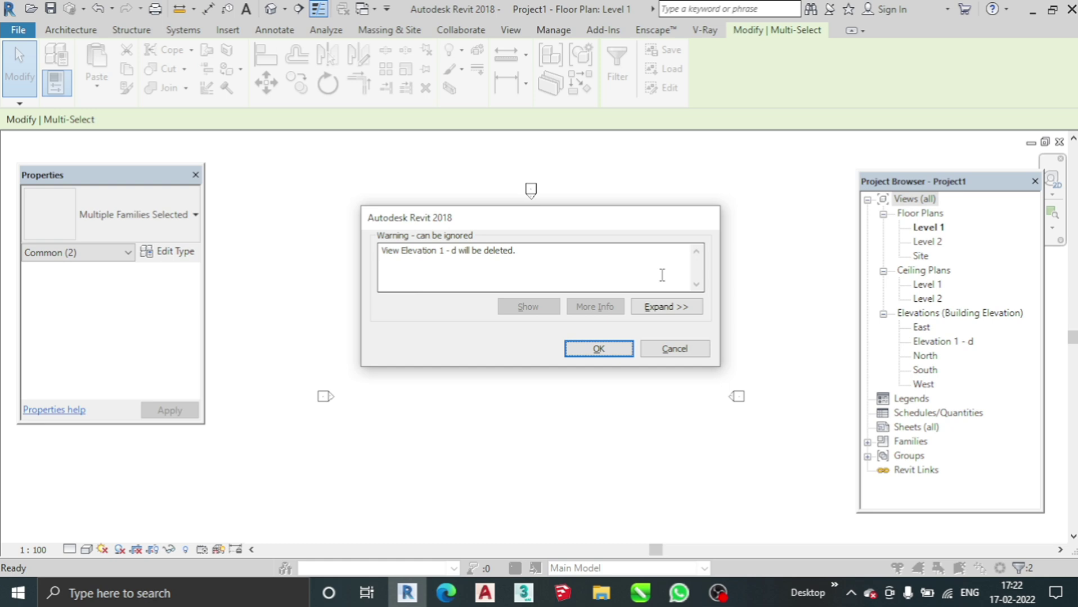
pyautogui.click(615, 354)
pyautogui.scroll(-2, 615, 357)
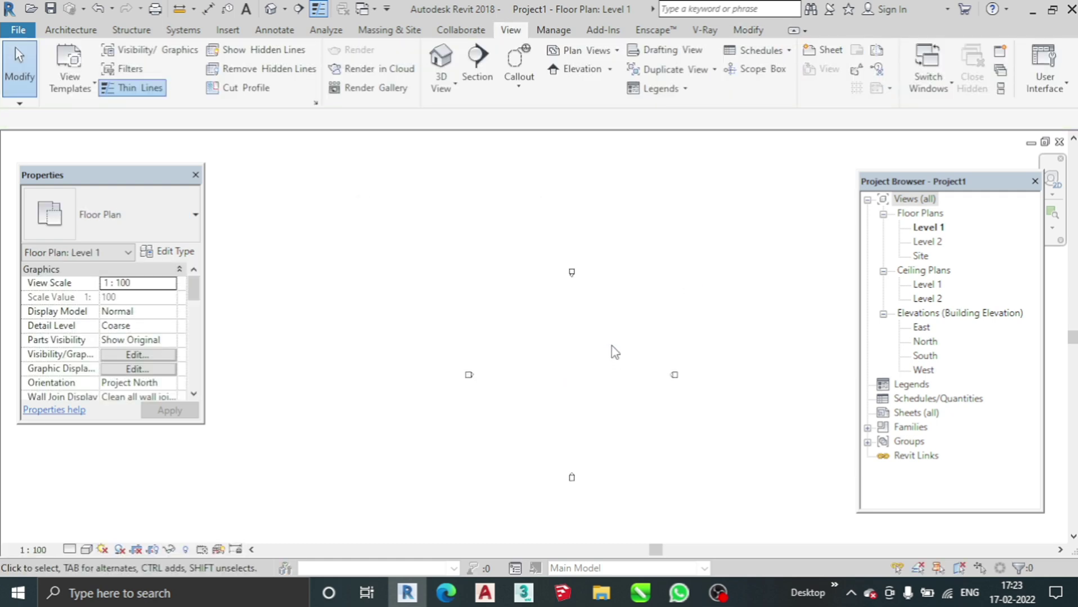
# Start the Wall tool and examine its height or depth, top level, unconnected height and location line options
pyautogui.scroll(1, 610, 354)
pyautogui.moveTo(609, 353); pyautogui.dragTo(553, 277, button='middle')
pyautogui.scroll(2, 553, 277)
pyautogui.click(56, 34)
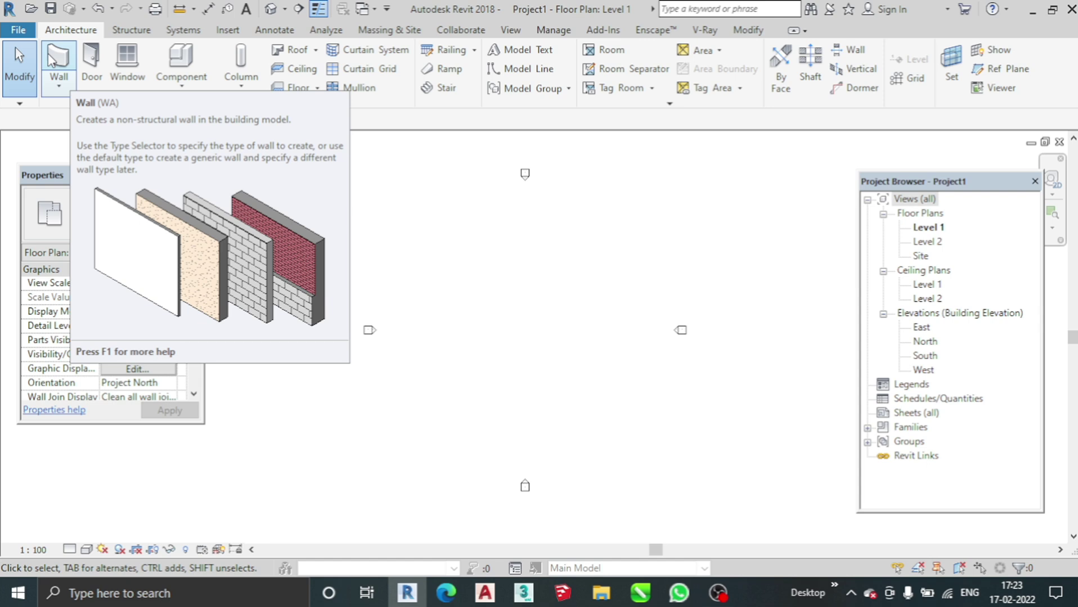
pyautogui.click(52, 59)
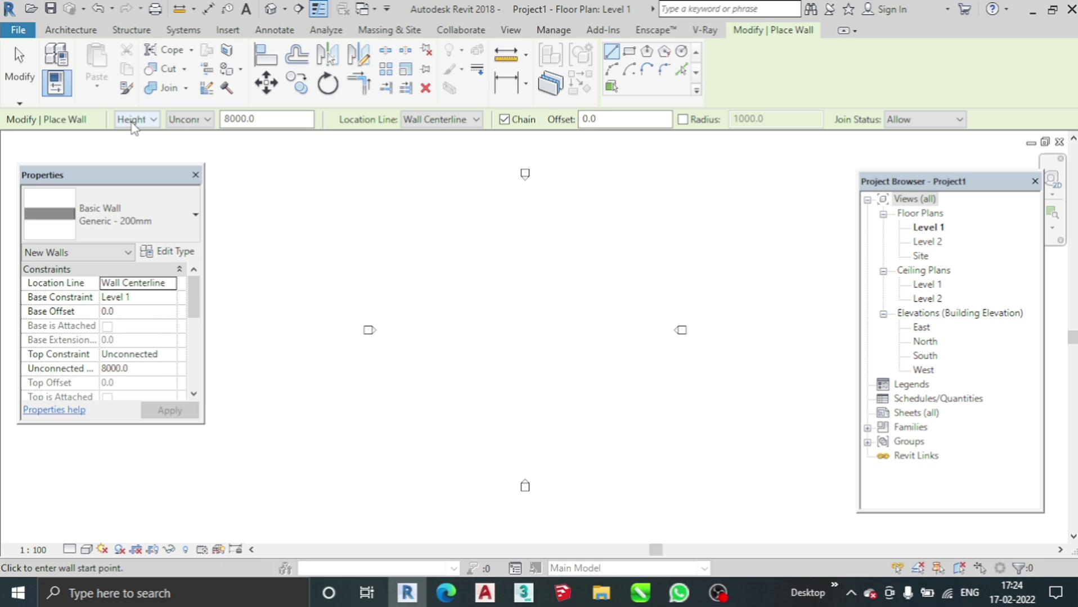
pyautogui.click(190, 120)
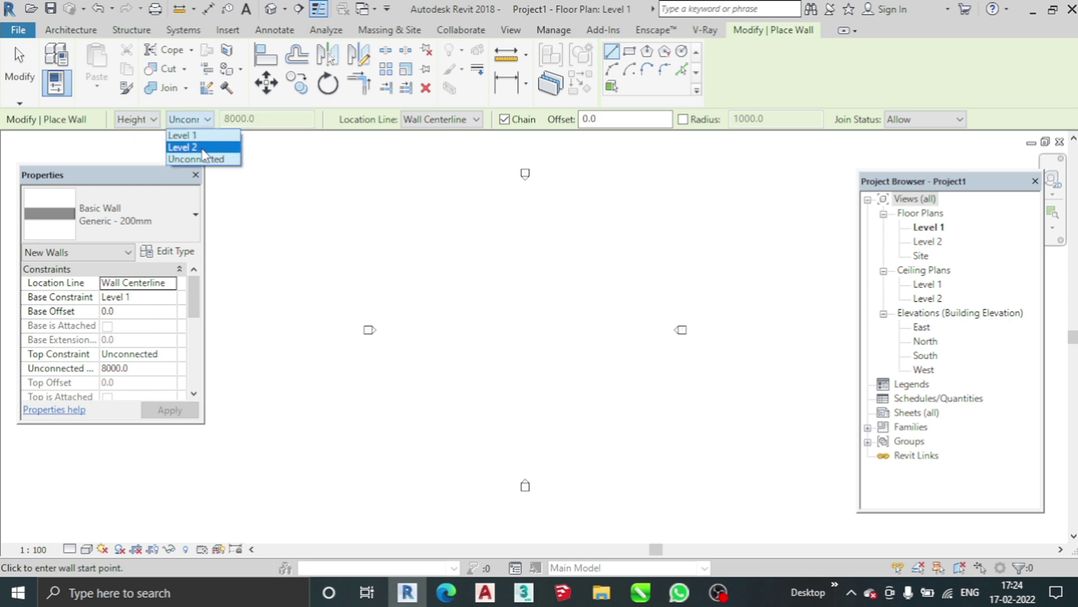
pyautogui.click(253, 118)
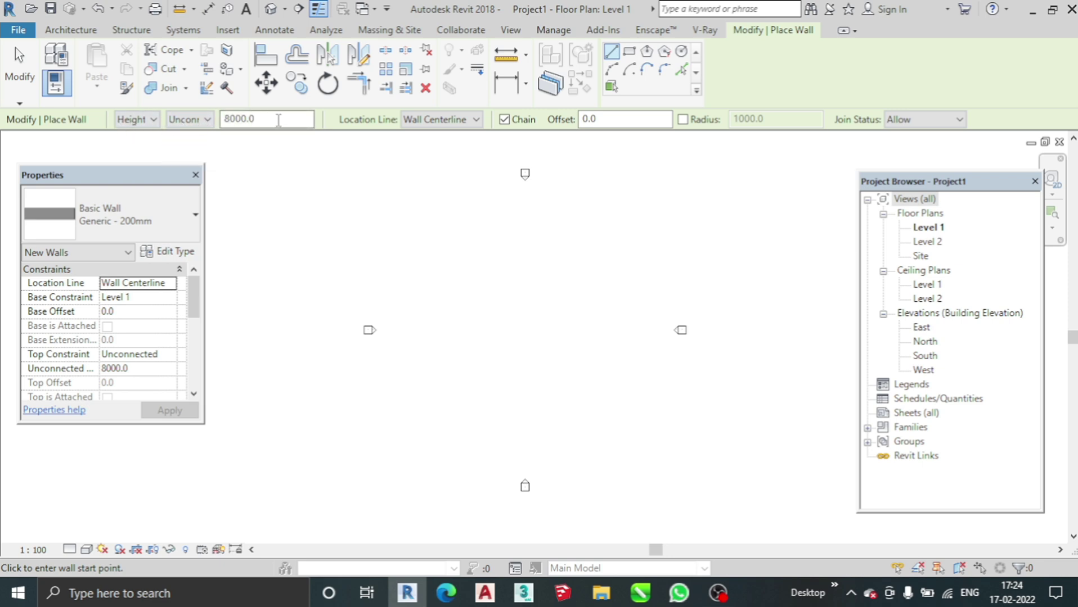
pyautogui.moveTo(269, 119); pyautogui.dragTo(199, 128)
pyautogui.click(145, 120)
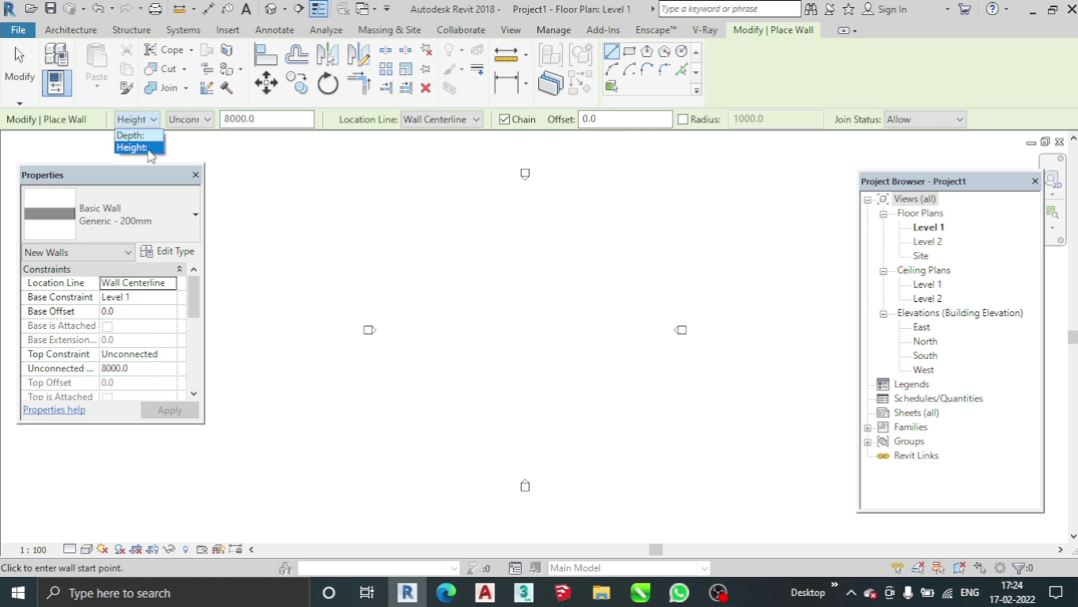
pyautogui.click(366, 149)
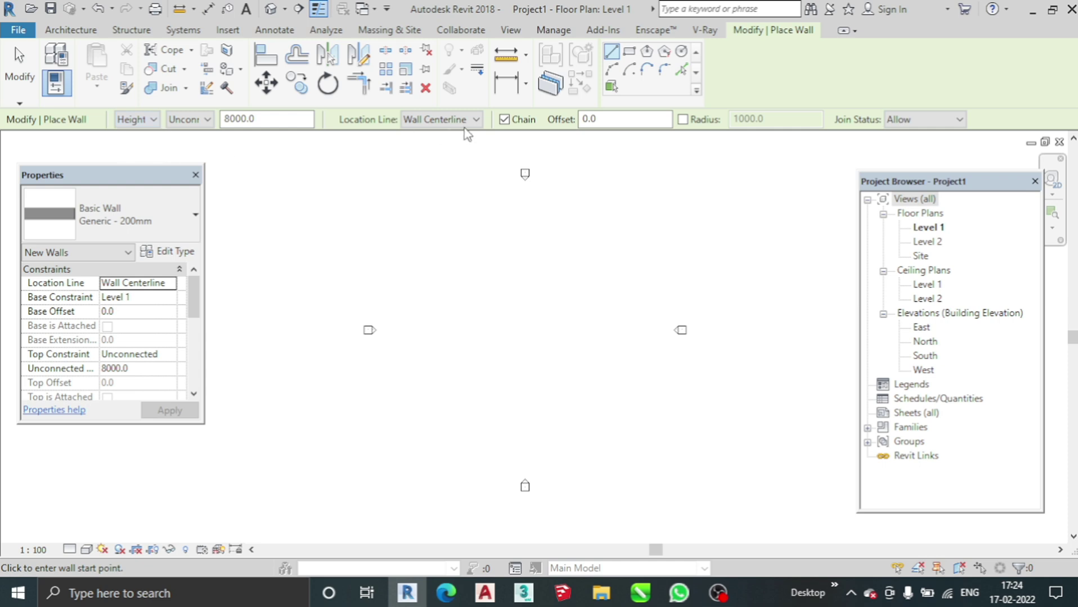
pyautogui.click(466, 121)
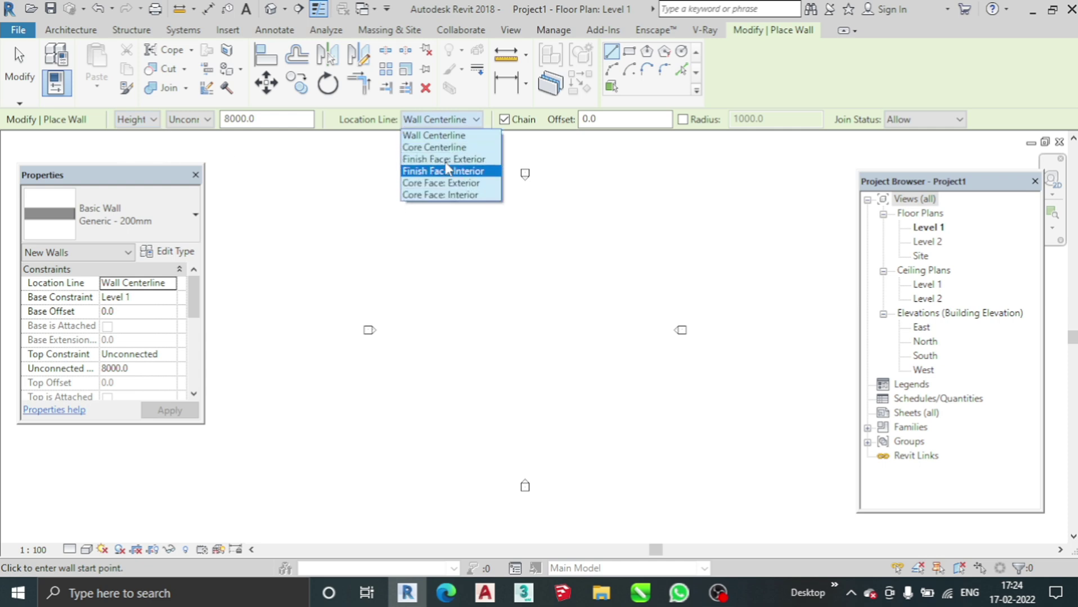
pyautogui.click(643, 136)
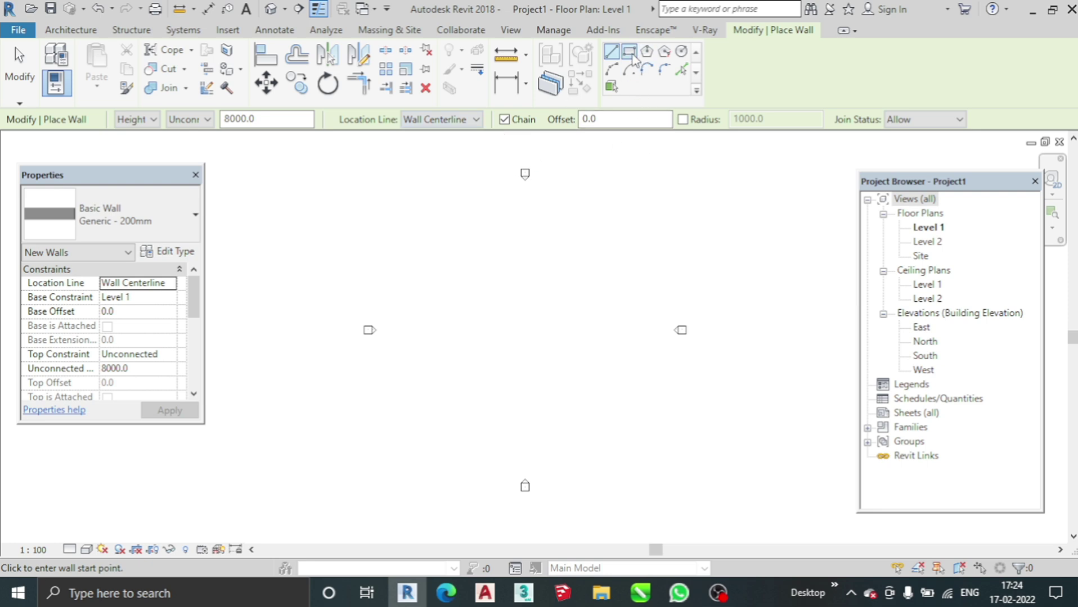
pyautogui.scroll(3, 521, 249)
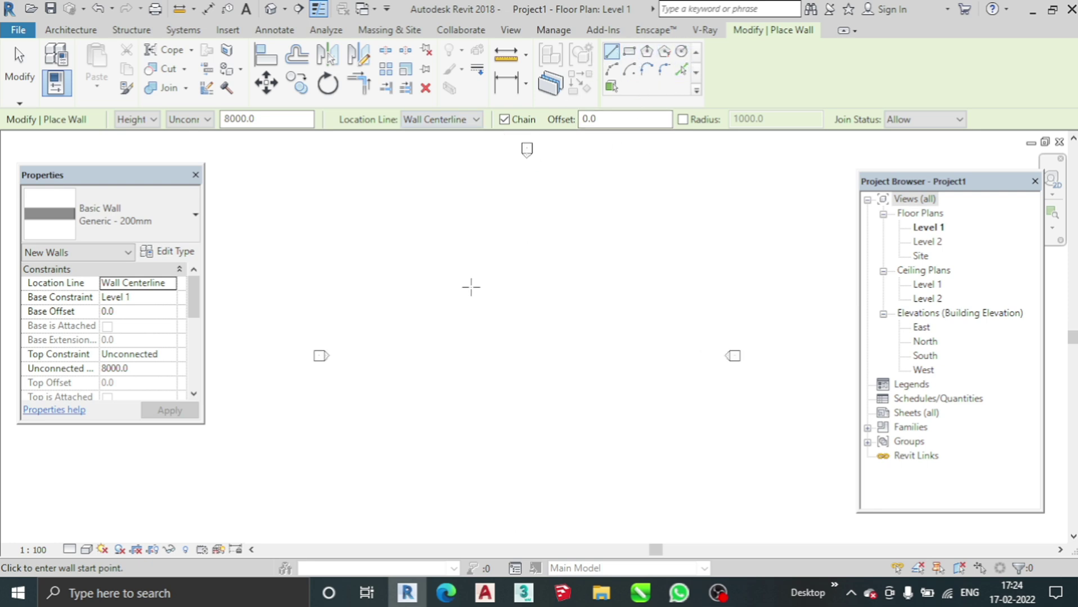
pyautogui.click(458, 411)
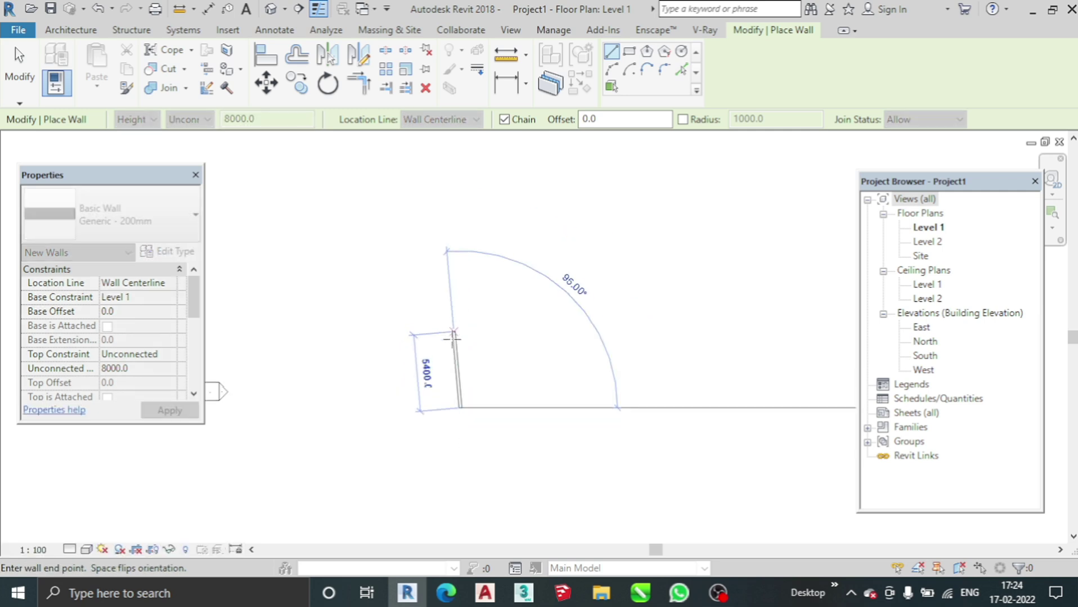
pyautogui.press('Escape')
pyautogui.press('Escape')
pyautogui.scroll(-4, 498, 343)
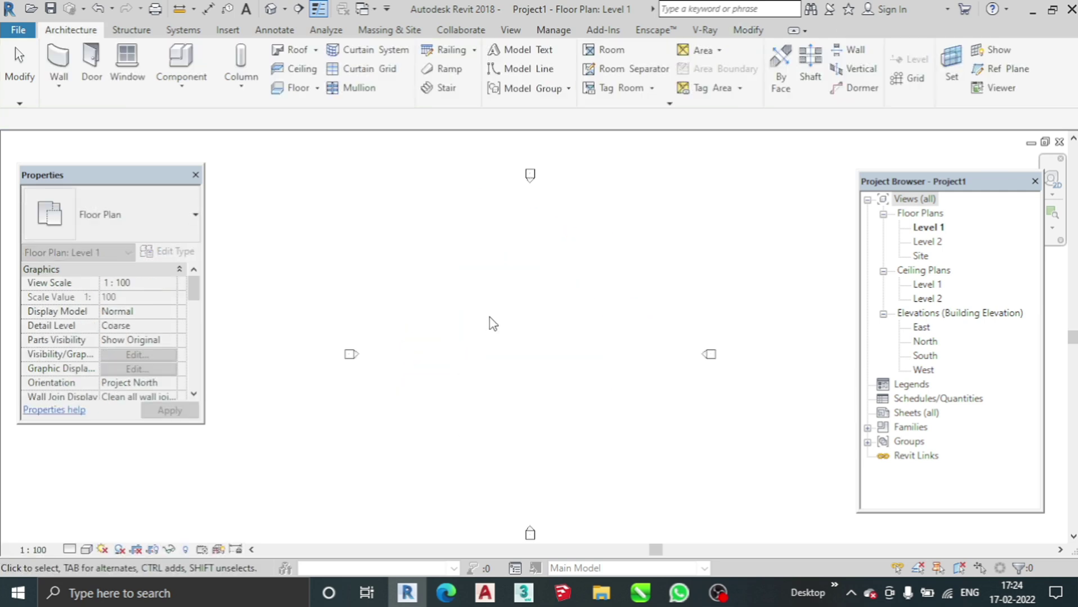
# Set the project's length units to feet and fractional inches
pyautogui.moveTo(535, 336); pyautogui.dragTo(527, 322, button='middle')
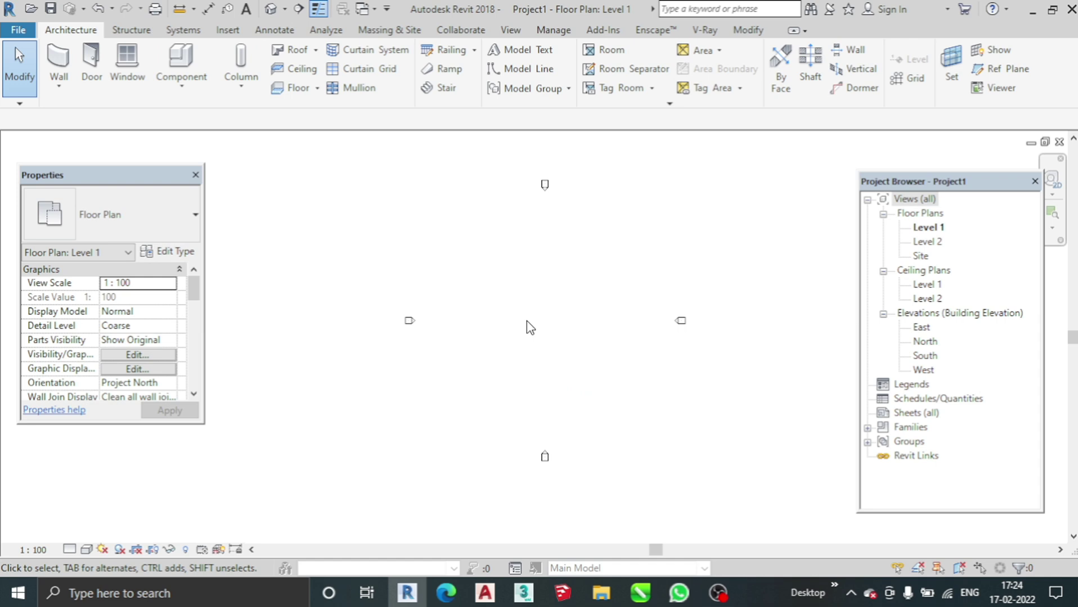
pyautogui.press('u')
pyautogui.press('n')
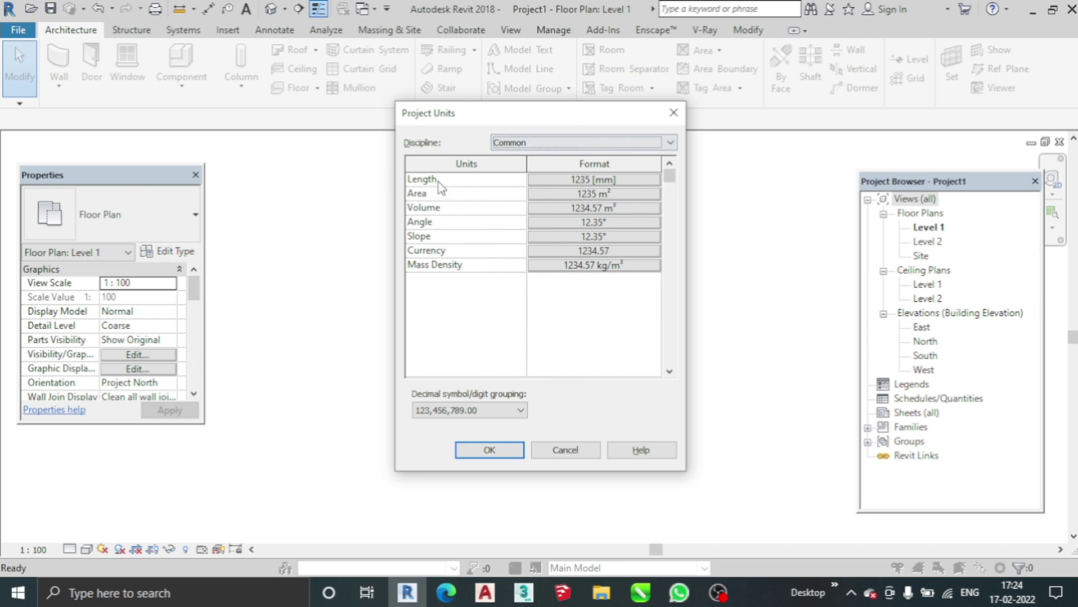
pyautogui.click(588, 181)
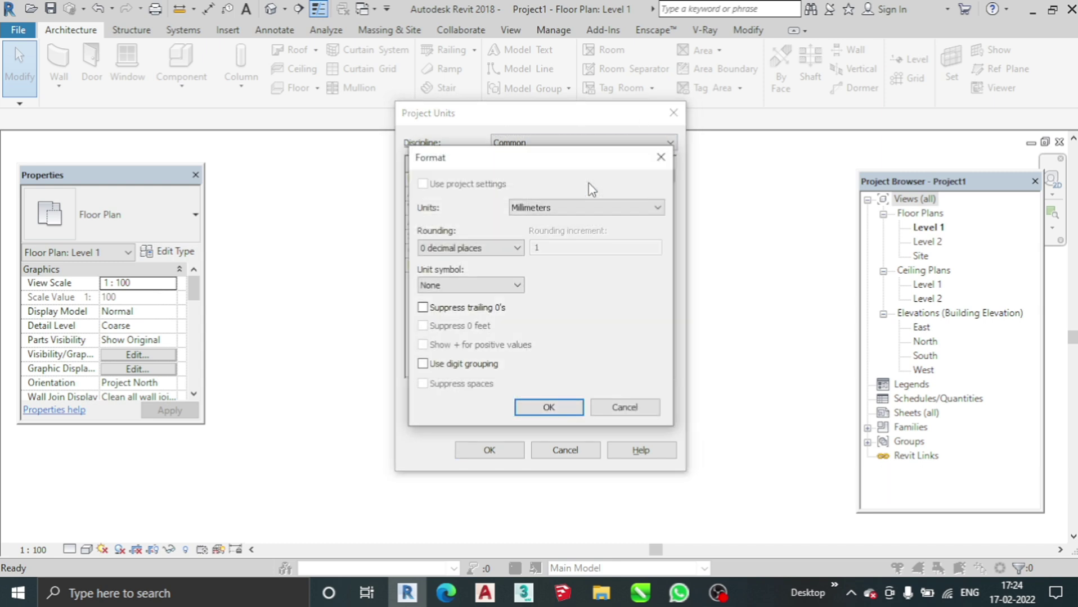
pyautogui.click(592, 207)
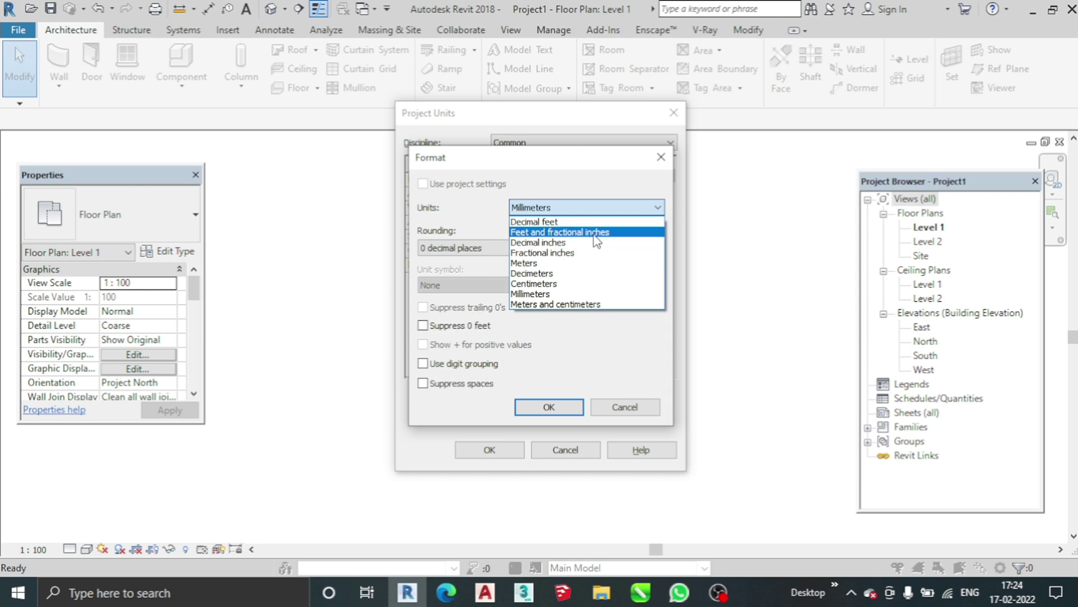
pyautogui.click(590, 232)
pyautogui.click(562, 405)
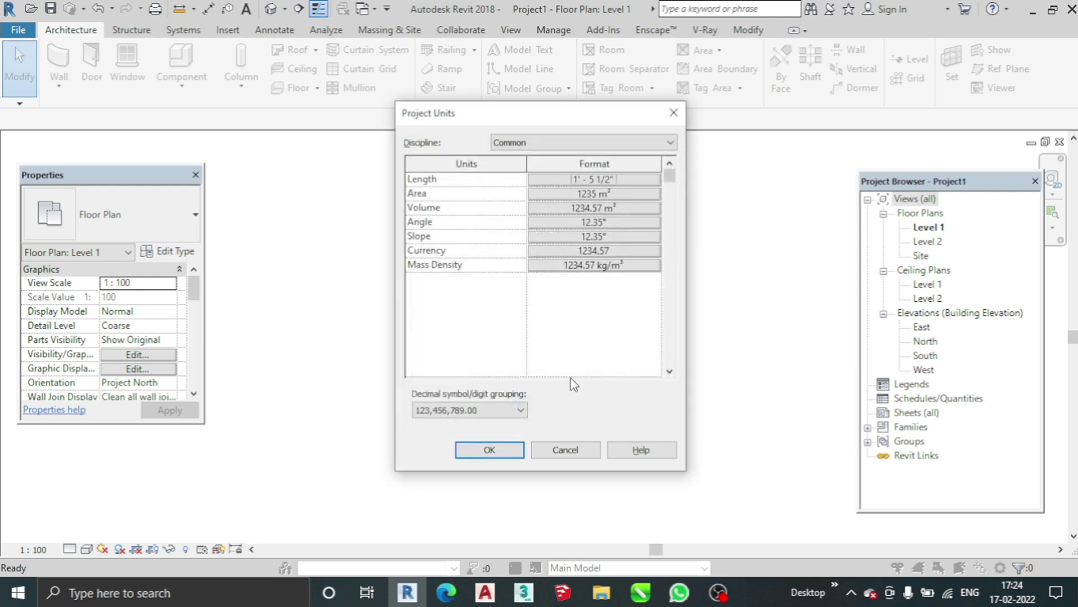
pyautogui.click(490, 450)
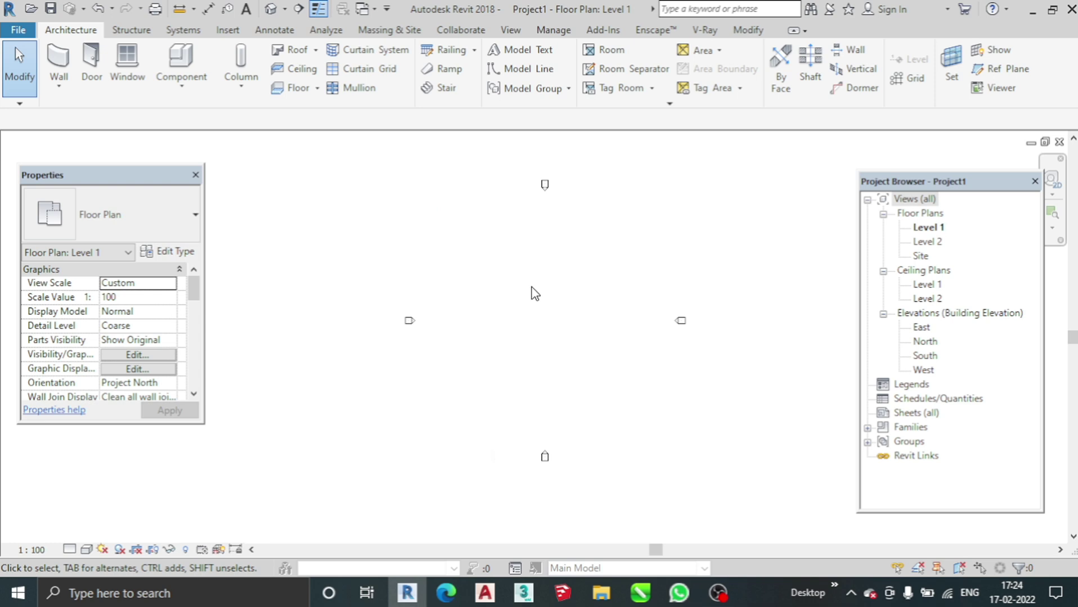
# Between the elevation markers, draw a Generic - 200mm wall 10 feet straight up, continuing the chain 20 feet horizontally to the right
pyautogui.moveTo(513, 324); pyautogui.dragTo(458, 317, button='middle')
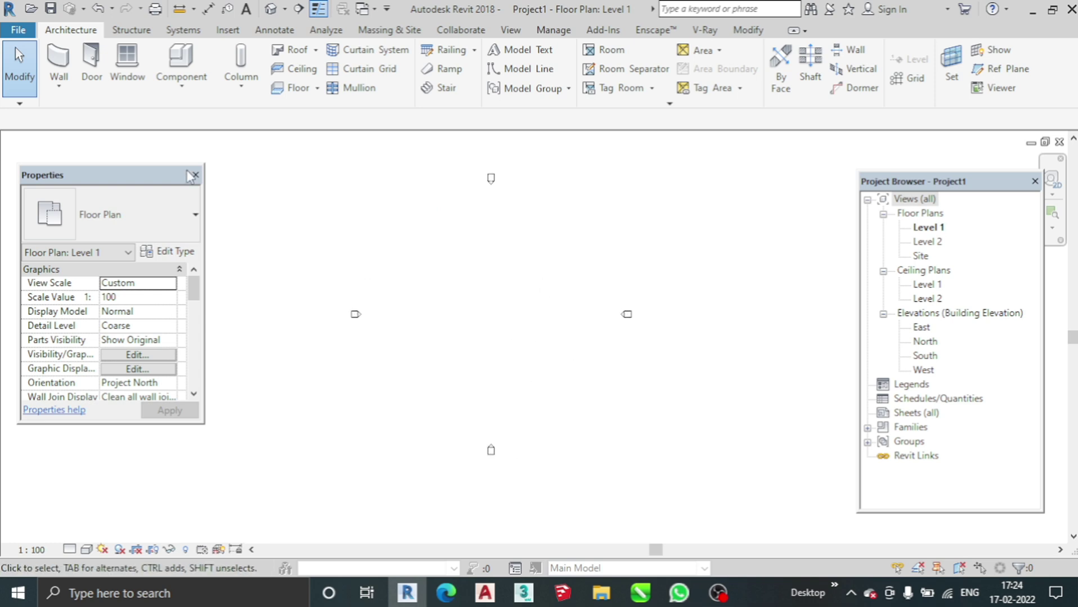
pyautogui.click(57, 59)
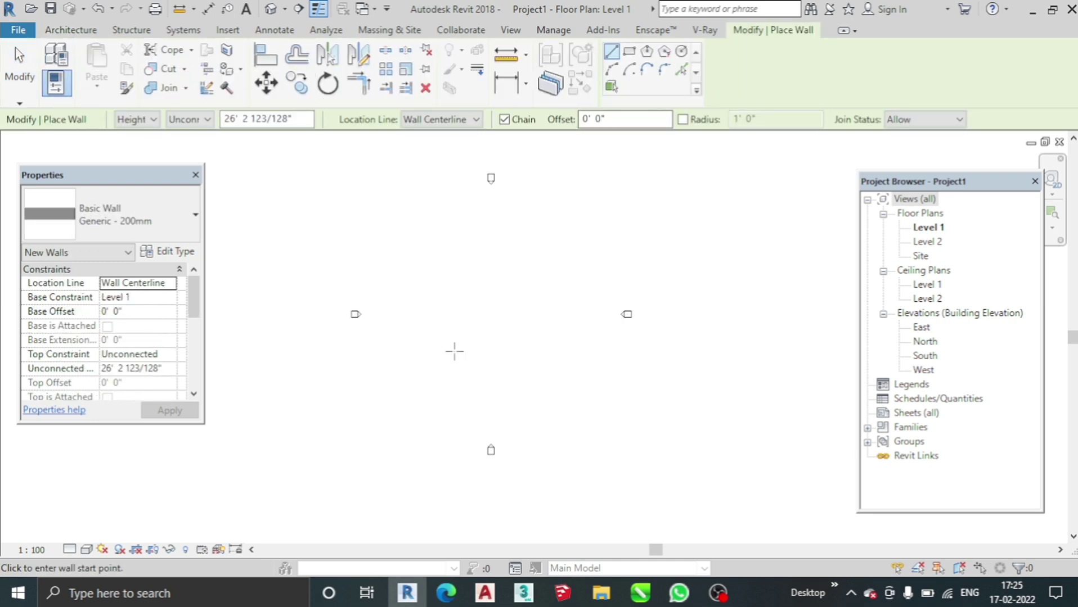
pyautogui.scroll(4, 445, 310)
pyautogui.click(447, 333)
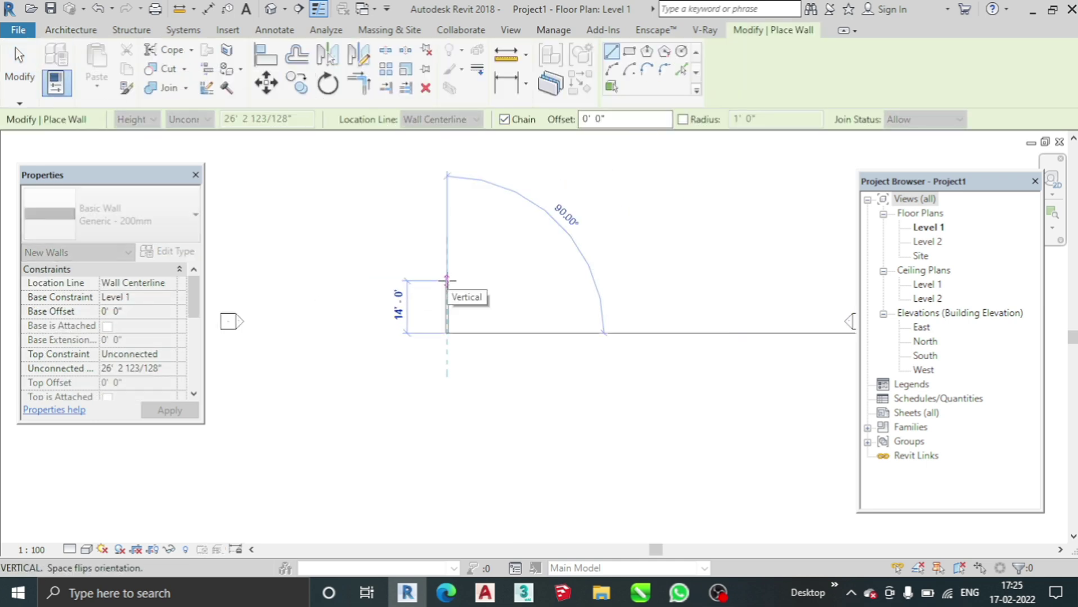
pyautogui.write('10')
pyautogui.press('Return')
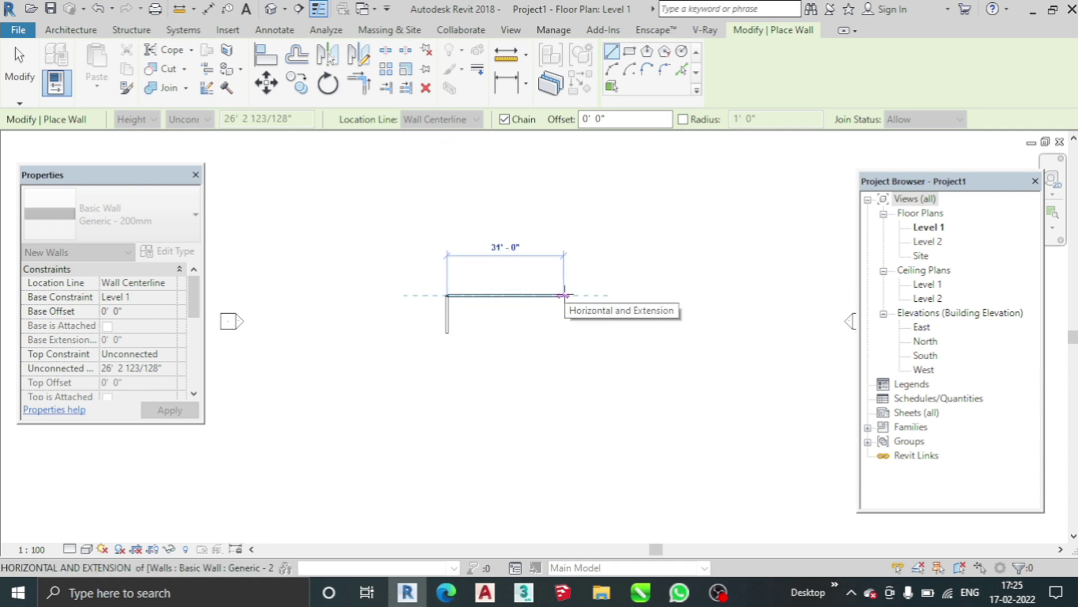
pyautogui.write('20')
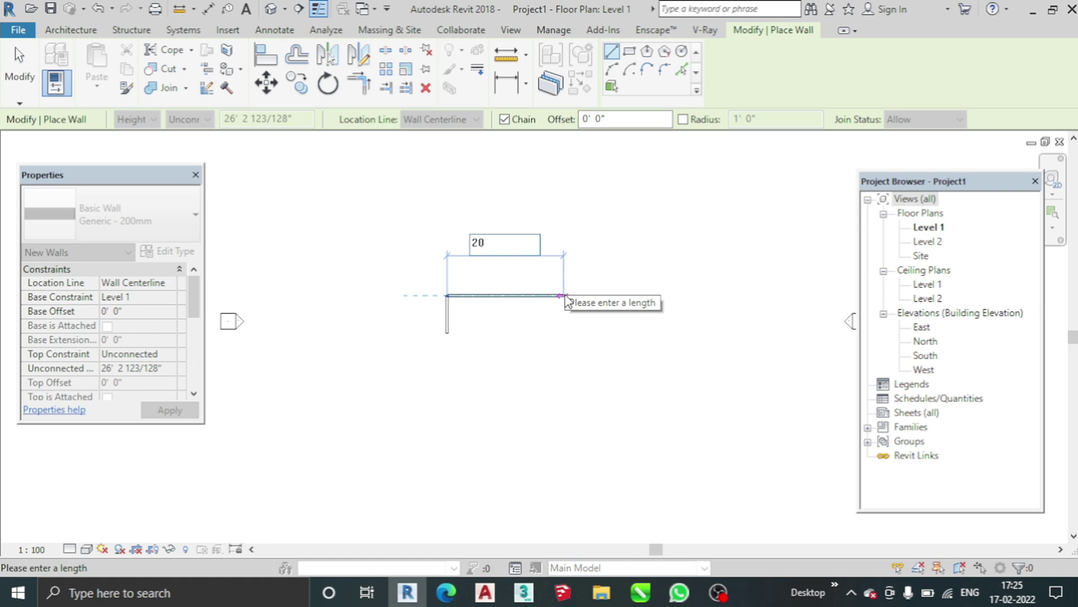
pyautogui.press('Return')
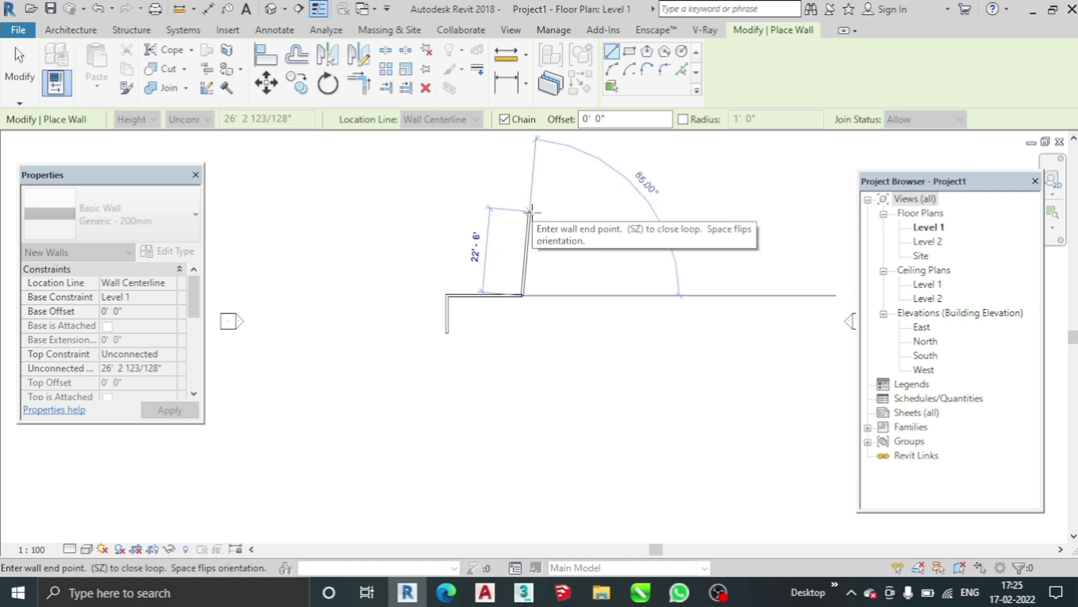
# Continue the wall chain 15 feet up and 10 feet right, closing the L-shaped outline down and back to its start point
pyautogui.write('15')
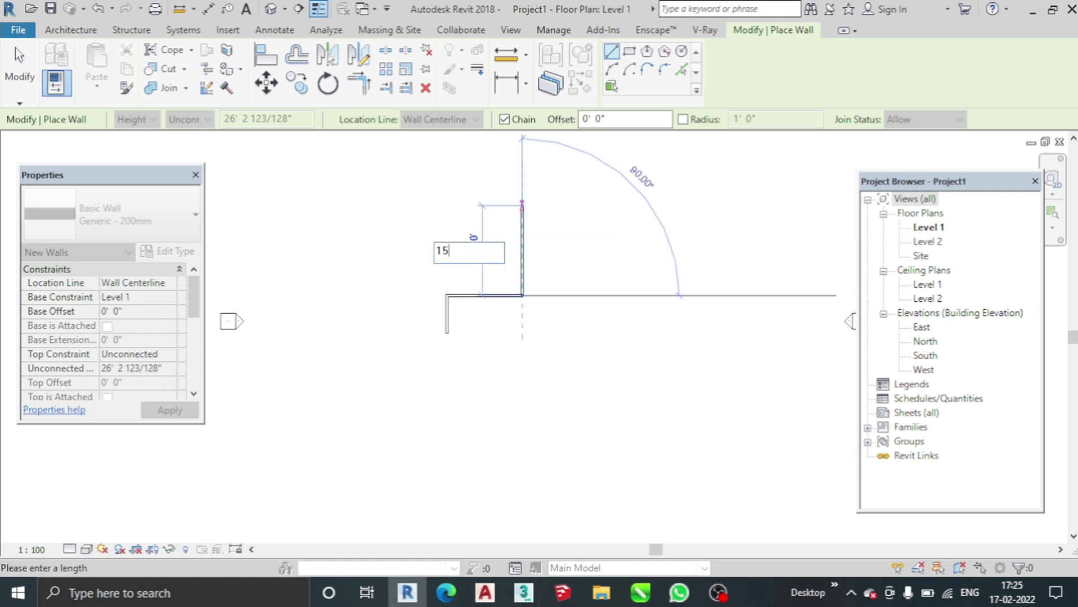
pyautogui.press('Return')
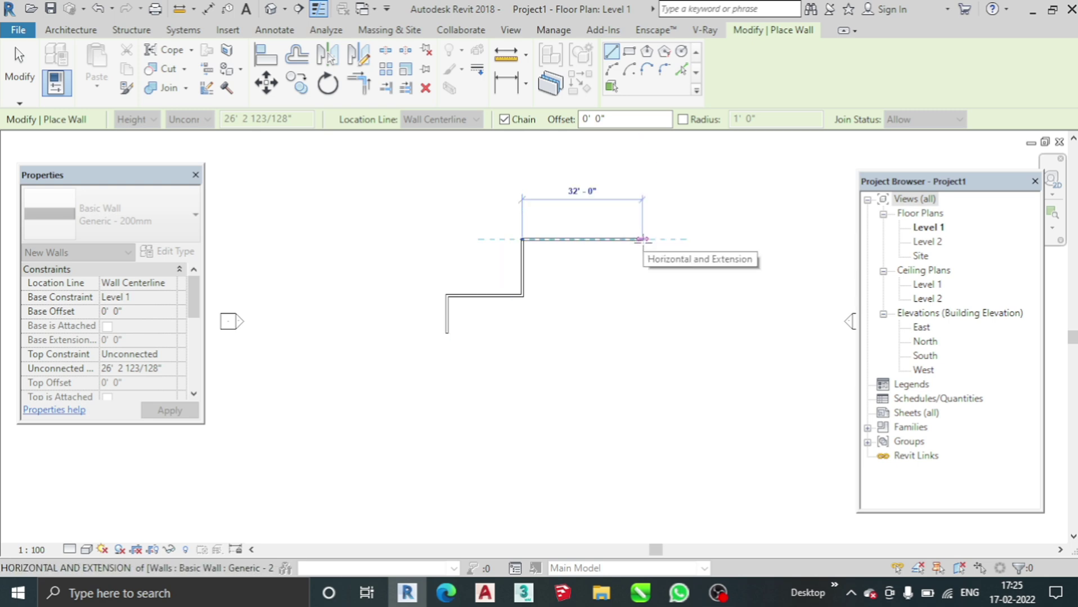
pyautogui.write('10')
pyautogui.press('Return')
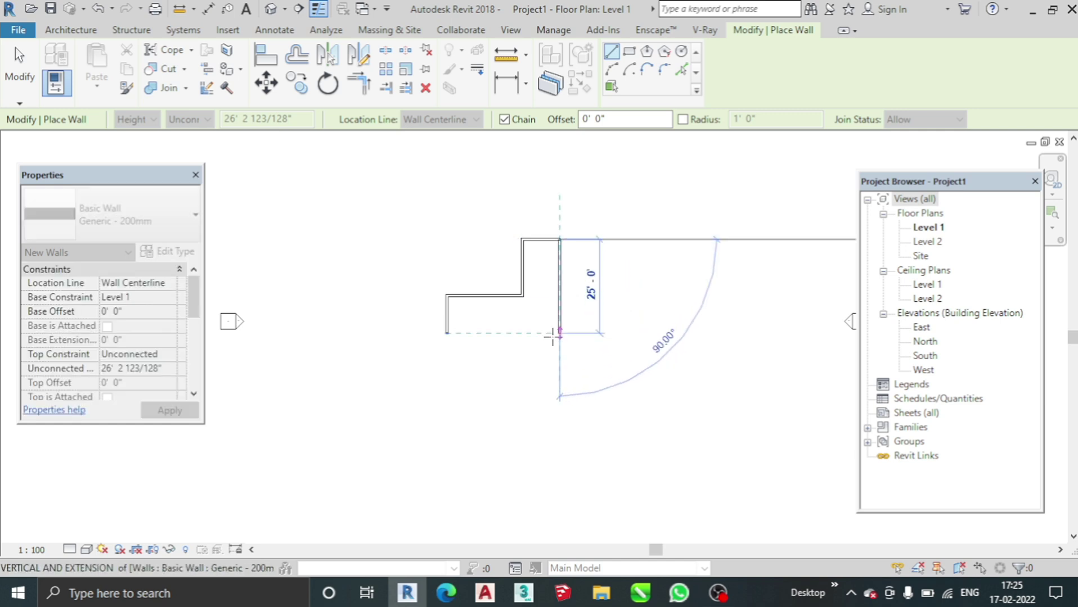
pyautogui.click(549, 334)
pyautogui.click(446, 333)
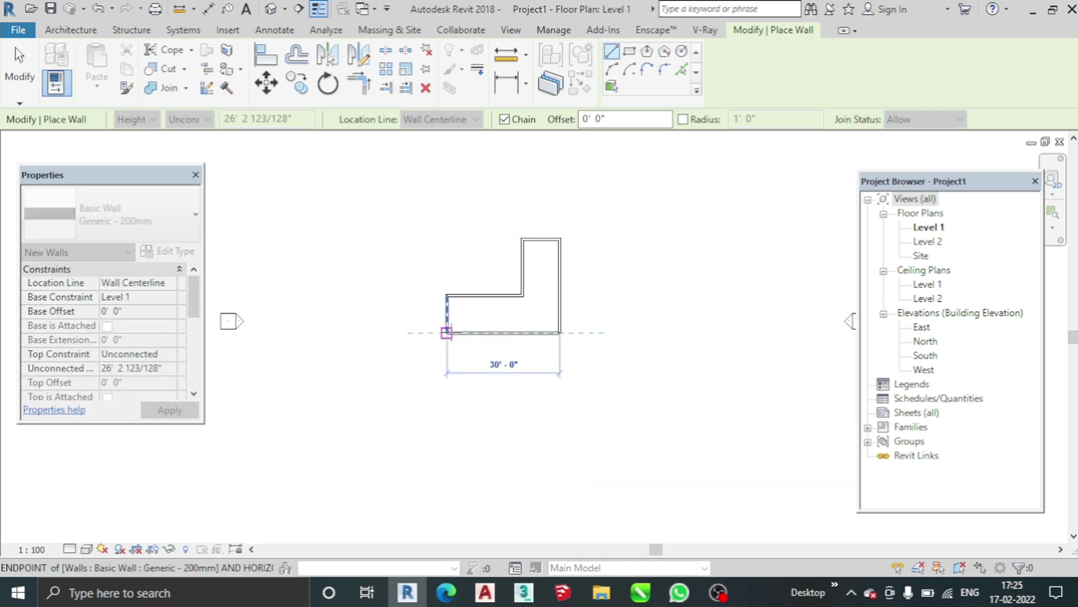
# Draw a freehand zigzag chain of five connected wall segments below the L-shaped outline and end the Wall tool
pyautogui.click(459, 412)
pyautogui.click(490, 381)
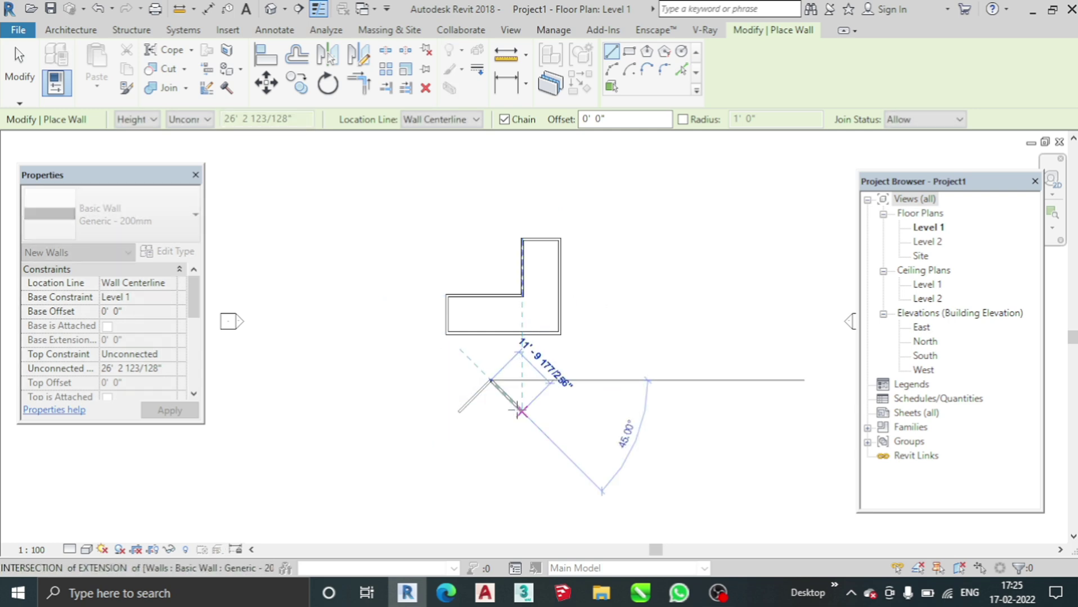
pyautogui.click(522, 412)
pyautogui.click(583, 383)
pyautogui.click(609, 440)
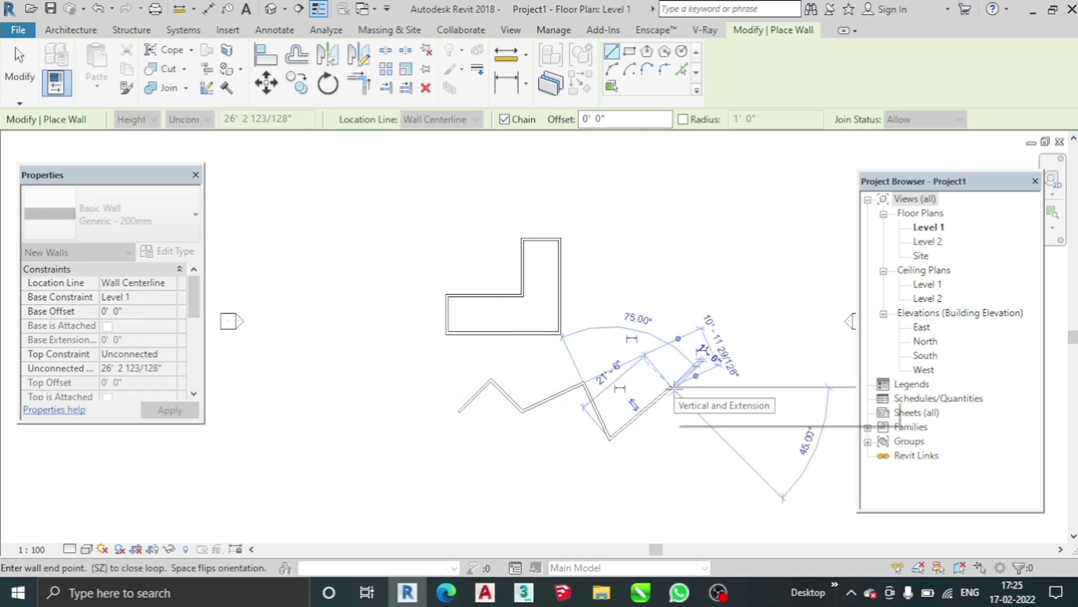
pyautogui.click(671, 387)
pyautogui.press('Escape')
pyautogui.press('Escape')
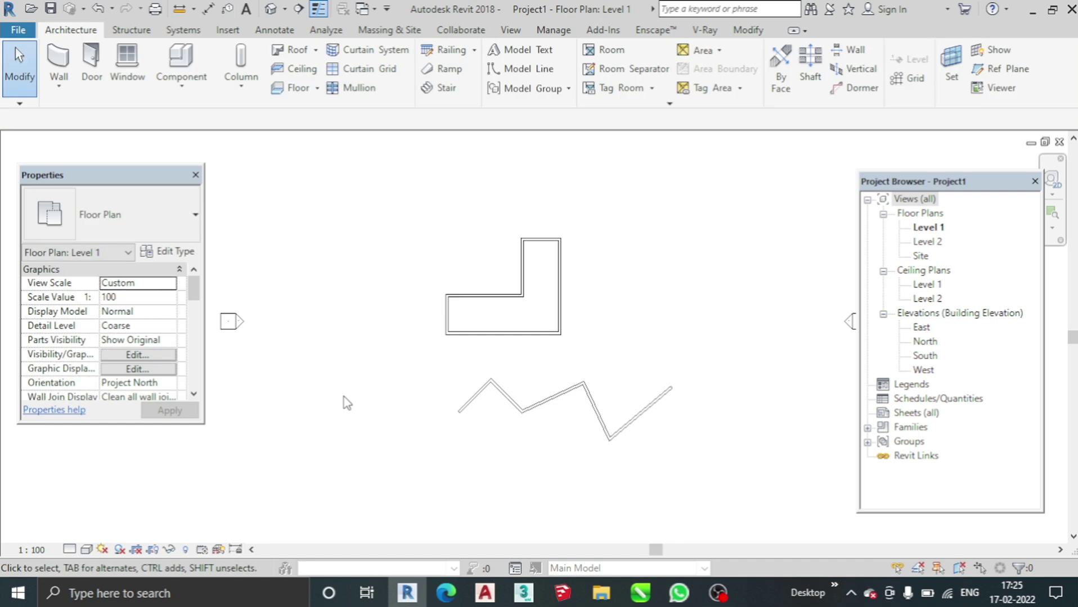
# Open the default 3D view and examine the drawn walls from another angle
pyautogui.click(275, 10)
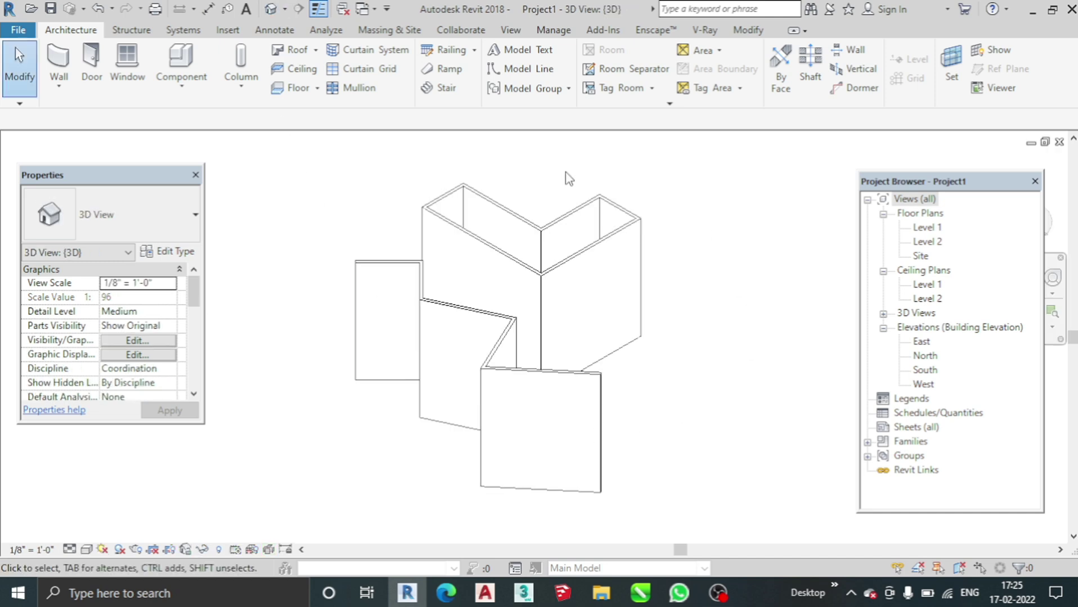
pyautogui.keyDown('shift'); pyautogui.moveTo(681, 402); pyautogui.dragTo(589, 284, button='middle'); pyautogui.keyUp('shift')
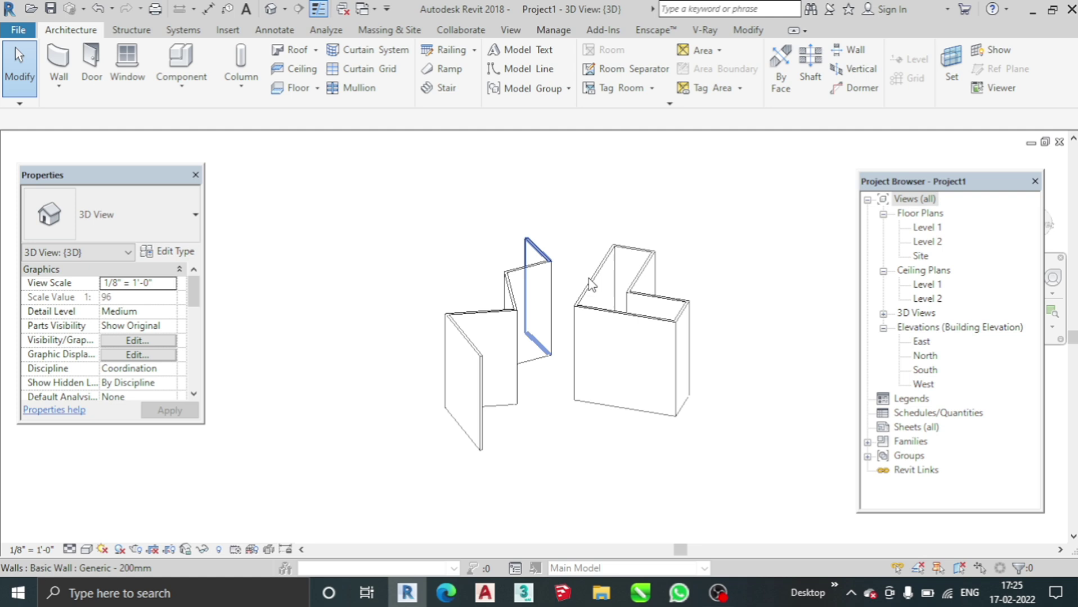
# Compare the drawn walls in the Level 1 floor plan and the 3D view, examining them in 3D from another angle
pyautogui.doubleClick(928, 228)
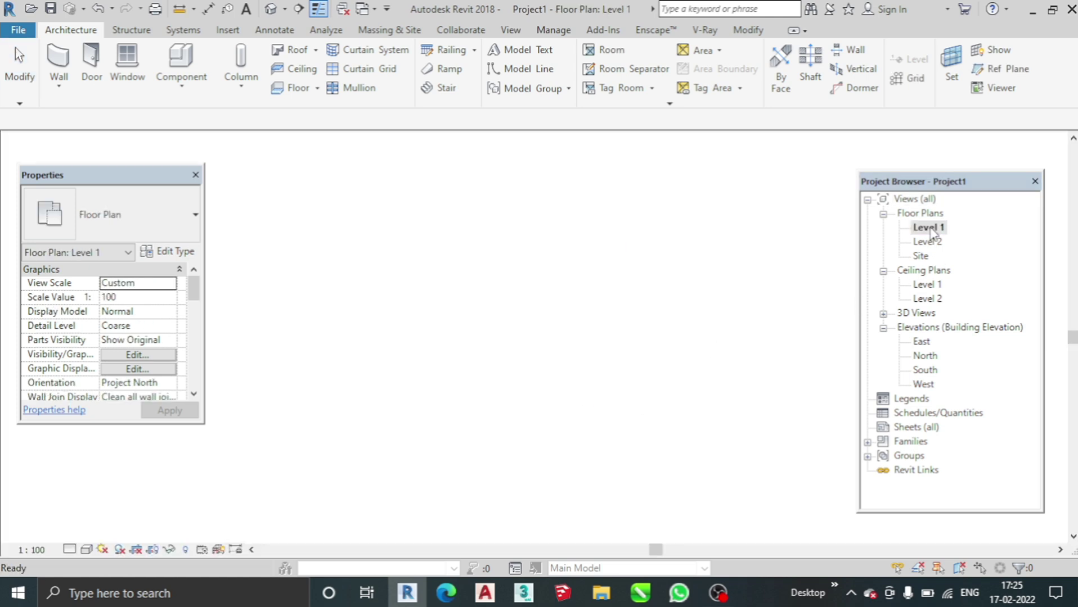
pyautogui.scroll(-2, 441, 349)
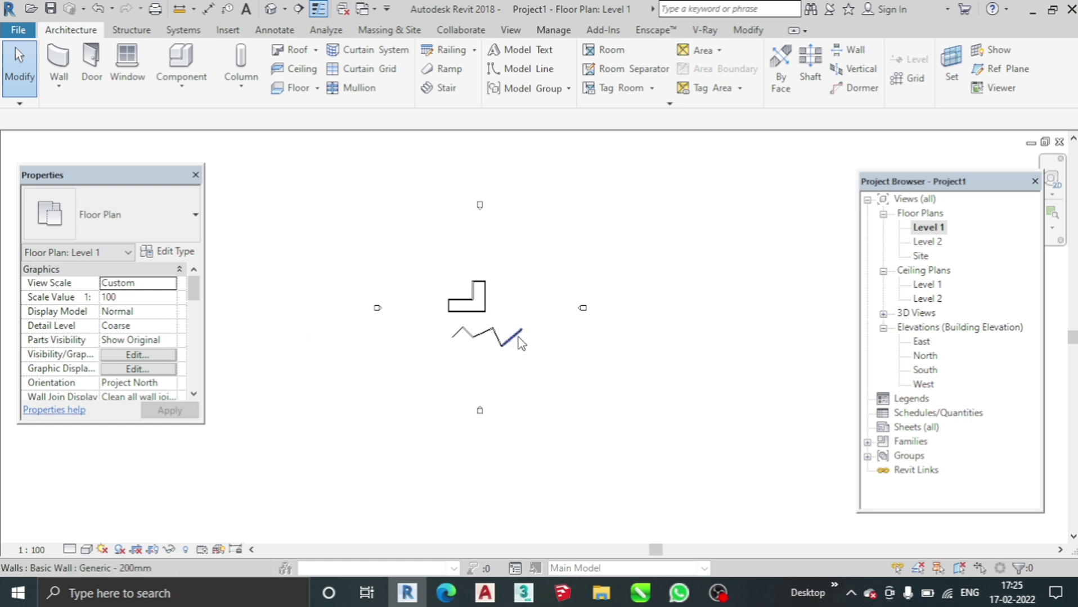
pyautogui.scroll(1, 515, 335)
pyautogui.click(270, 9)
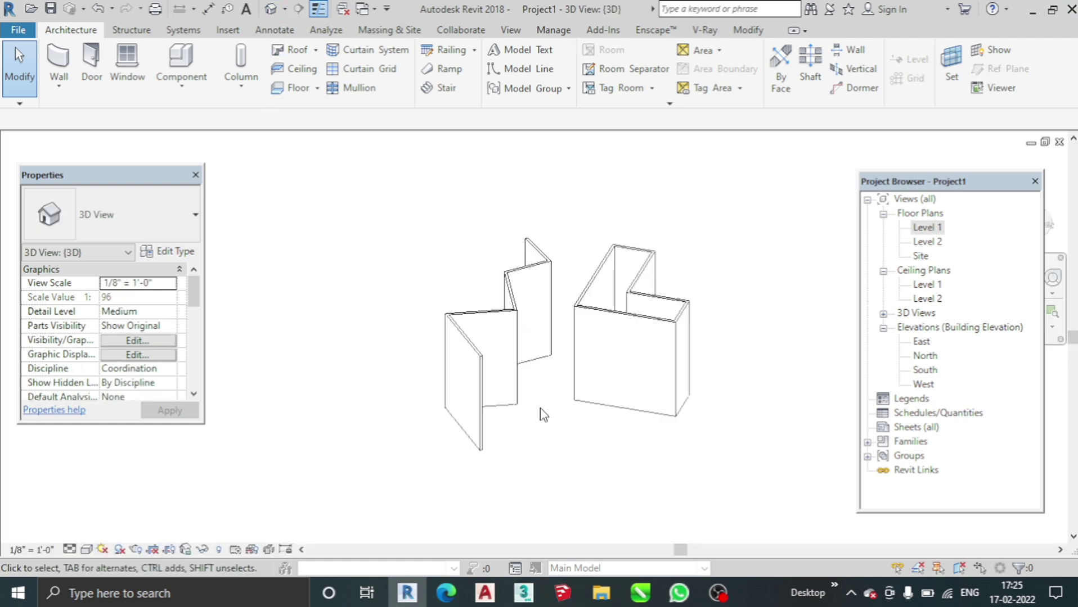
pyautogui.keyDown('shift'); pyautogui.moveTo(485, 352); pyautogui.dragTo(636, 400, button='middle'); pyautogui.keyUp('shift')
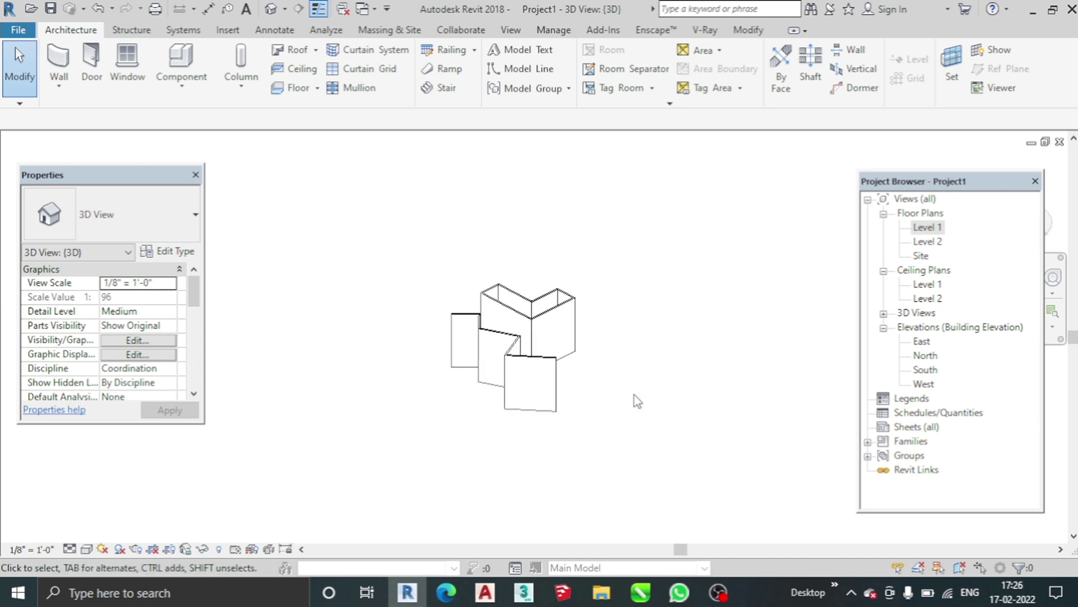
# Delete all the walls inside the elevation markers in the Level 1 floor plan and check the 3D view
pyautogui.doubleClick(927, 228)
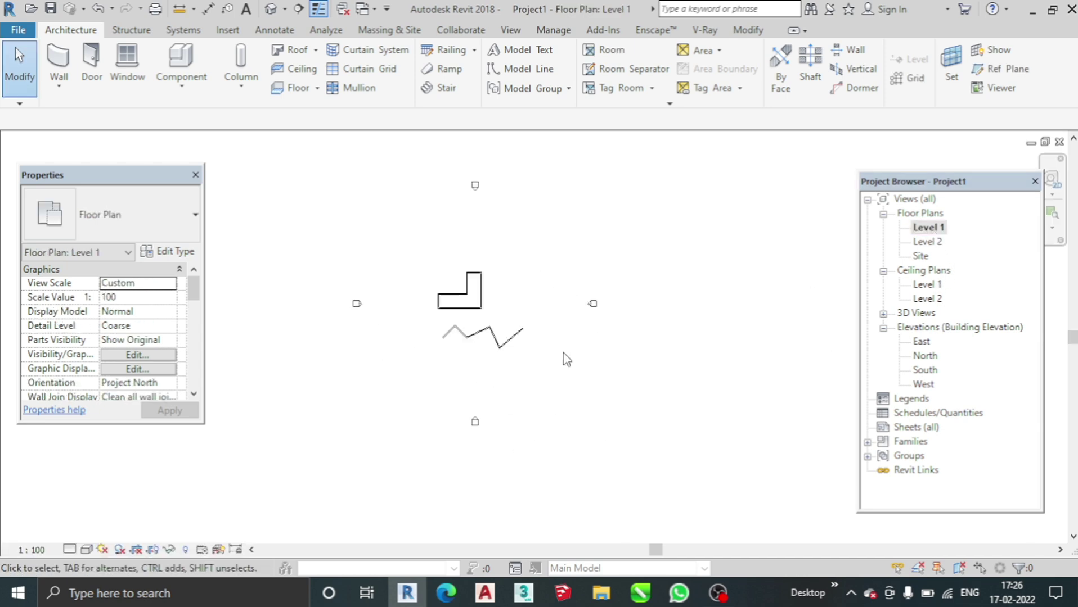
pyautogui.moveTo(431, 291); pyautogui.dragTo(550, 366)
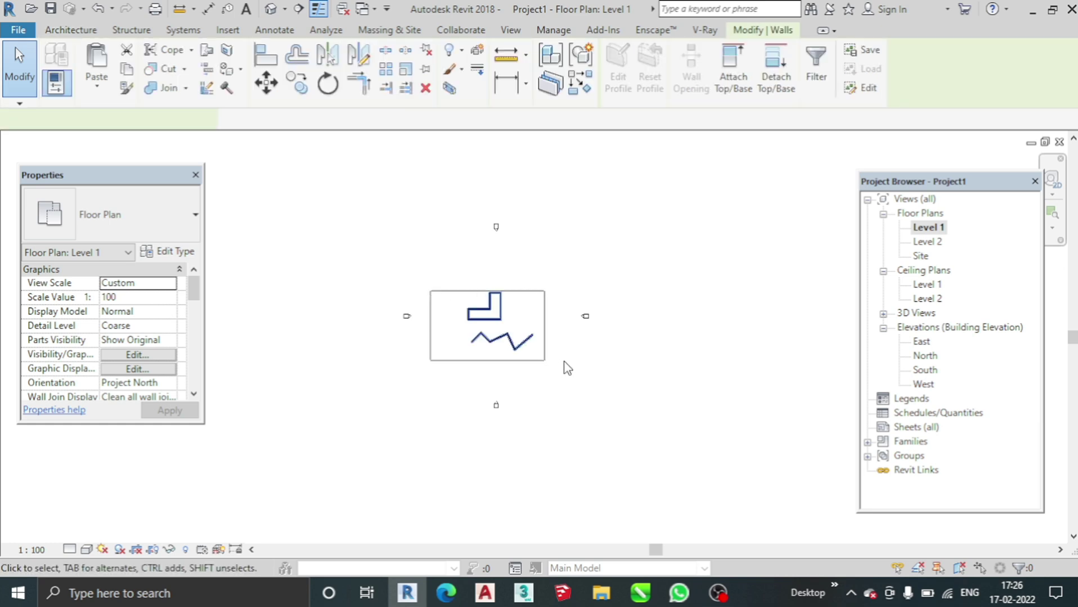
pyautogui.press('Delete')
pyautogui.scroll(3, 502, 328)
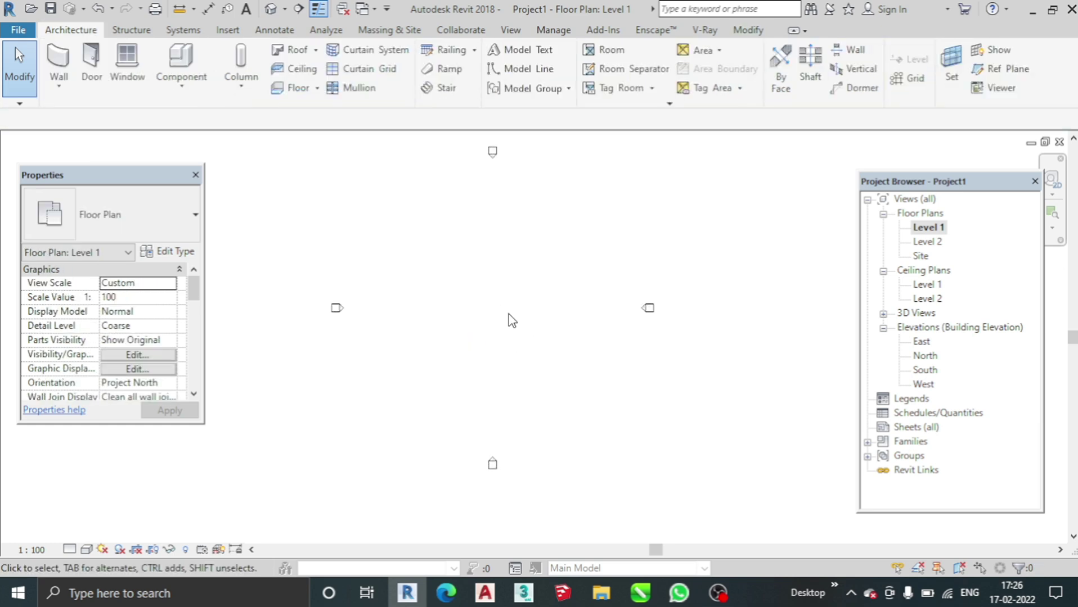
pyautogui.click(273, 14)
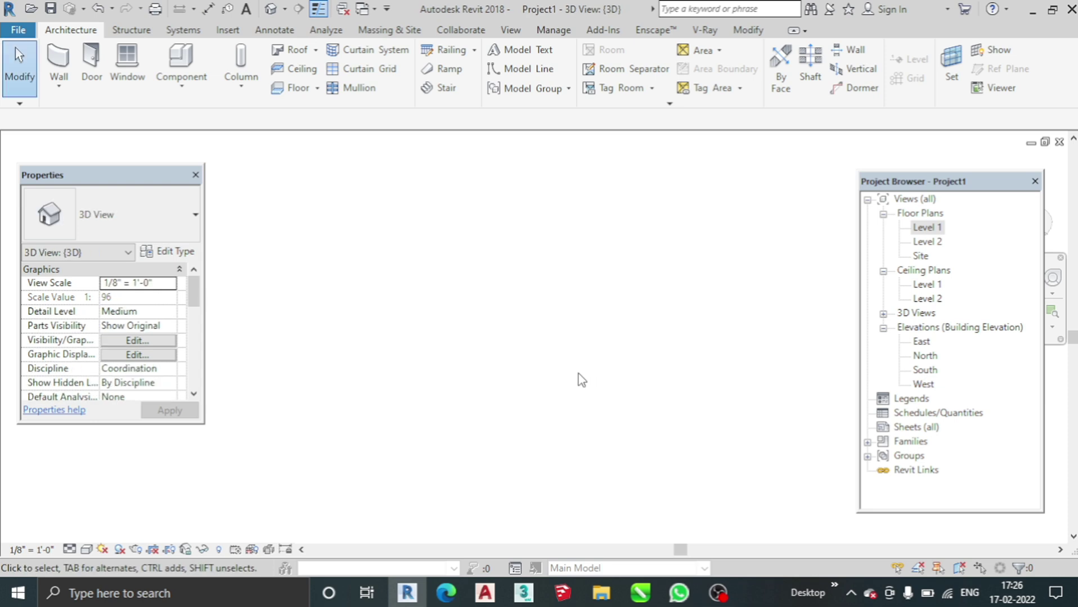
# In the Level 1 floor plan, draw a rectangle of Generic - 200mm walls about 56 by 60 feet between the elevation markers
pyautogui.doubleClick(934, 234)
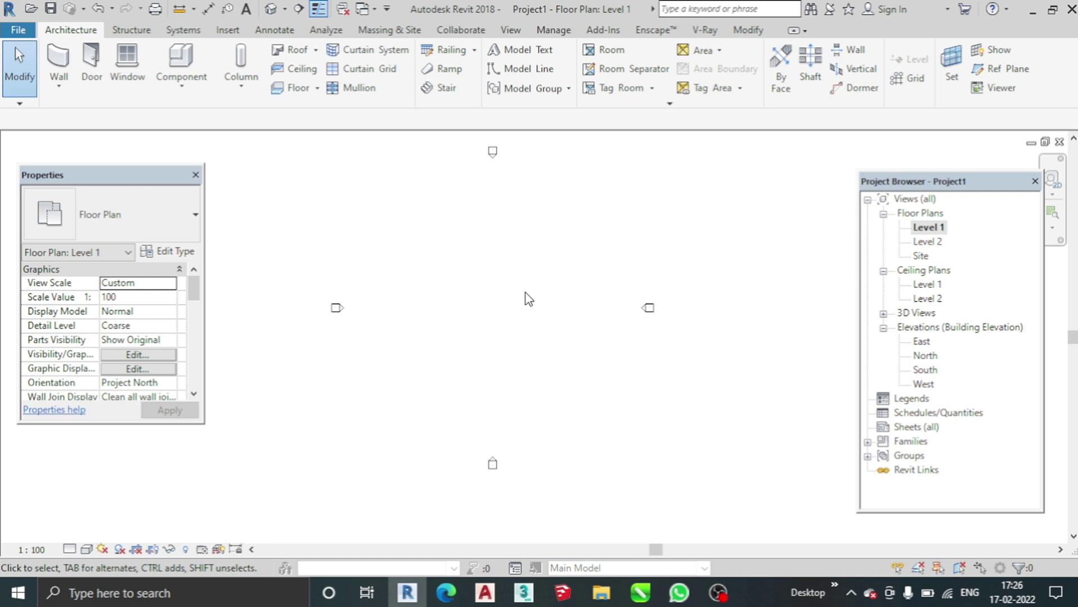
pyautogui.click(59, 81)
pyautogui.click(82, 118)
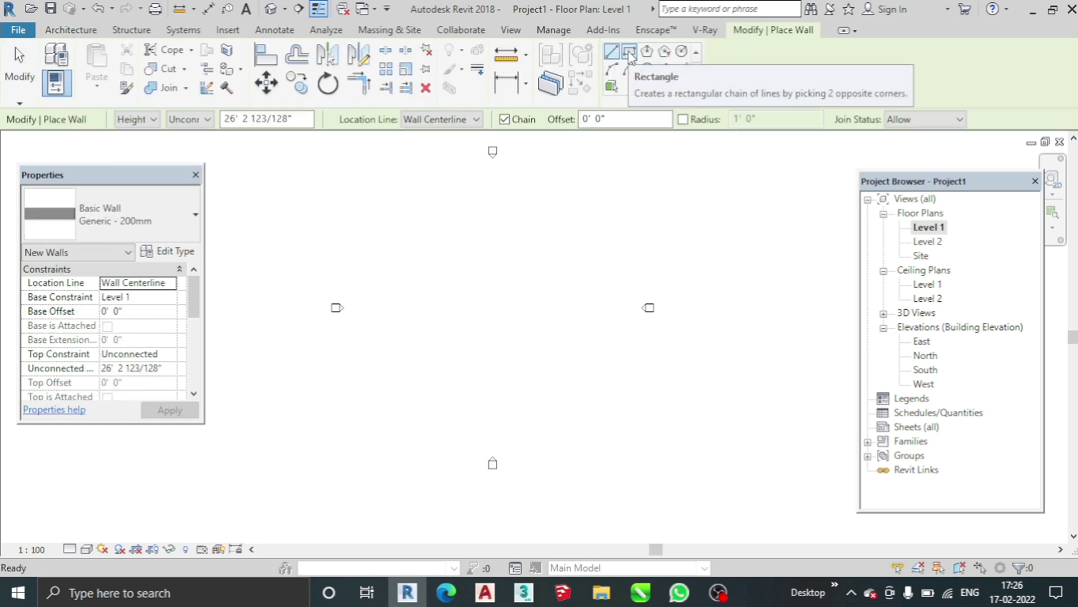
pyautogui.click(629, 56)
pyautogui.click(442, 243)
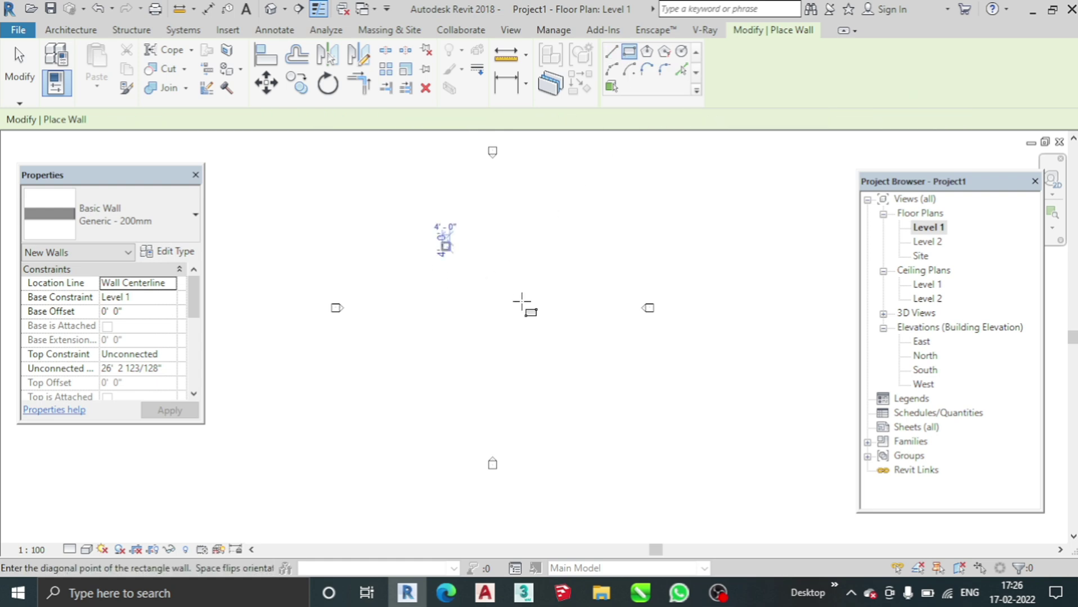
pyautogui.click(547, 354)
# Set the wall rectangle's vertical dimension to 15 feet and its horizontal dimension to 40 feet
pyautogui.scroll(3, 544, 344)
pyautogui.click(631, 264)
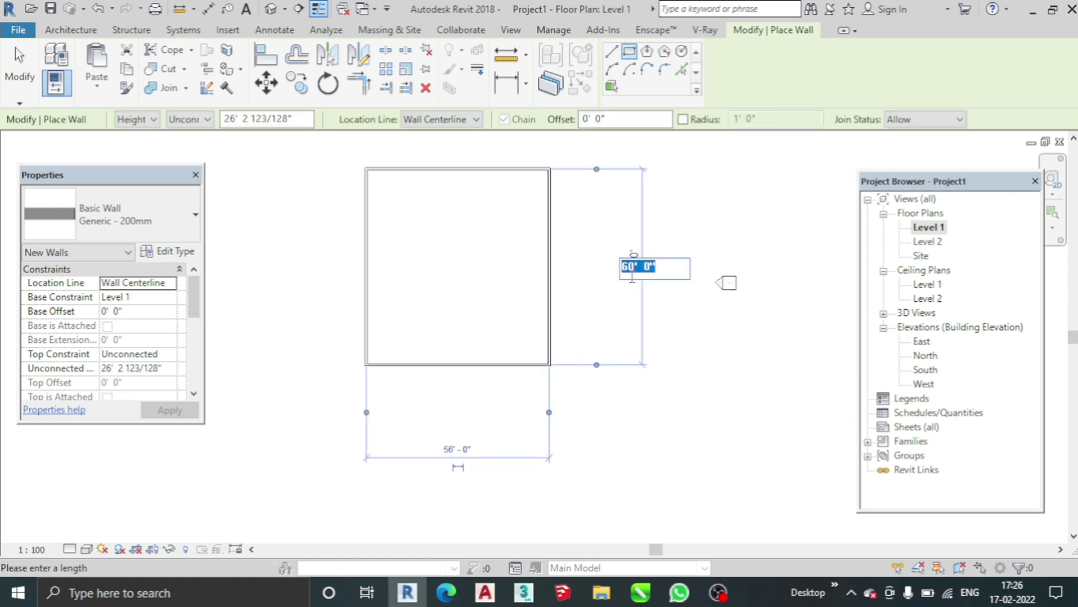
pyautogui.write('15')
pyautogui.press('Return')
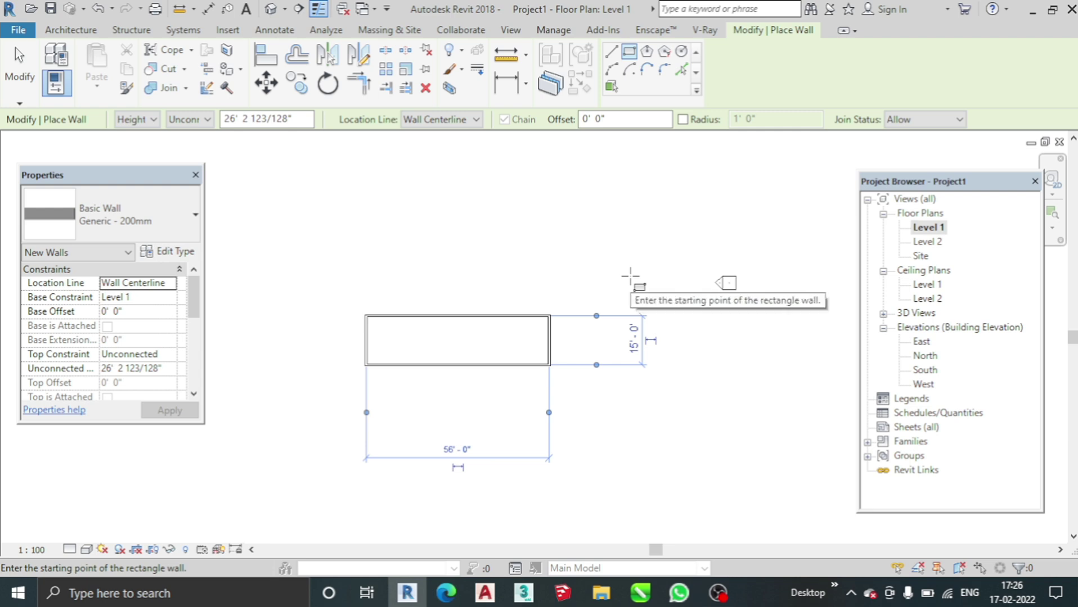
pyautogui.click(444, 449)
pyautogui.write('40')
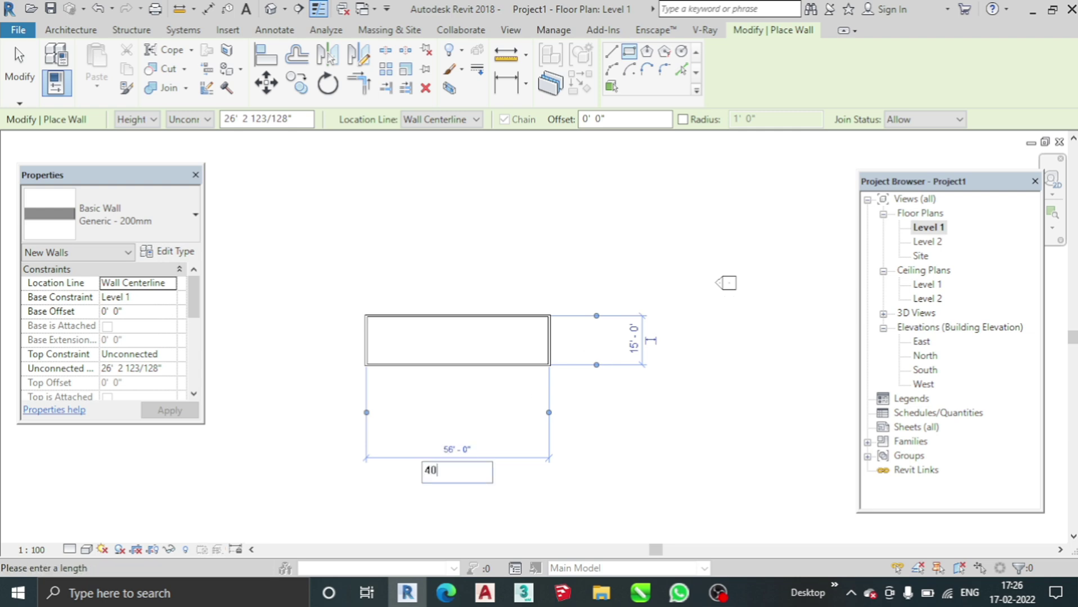
pyautogui.press('Return')
# Set the wall rectangle's horizontal dimension to 10 feet and end the Wall tool
pyautogui.click(444, 450)
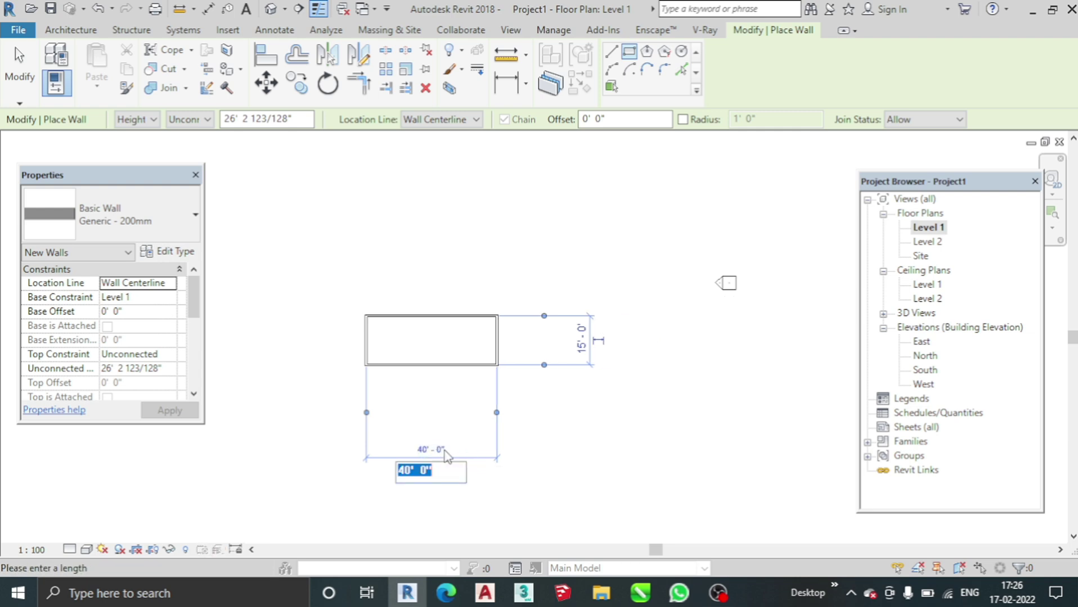
pyautogui.write('10')
pyautogui.press('Return')
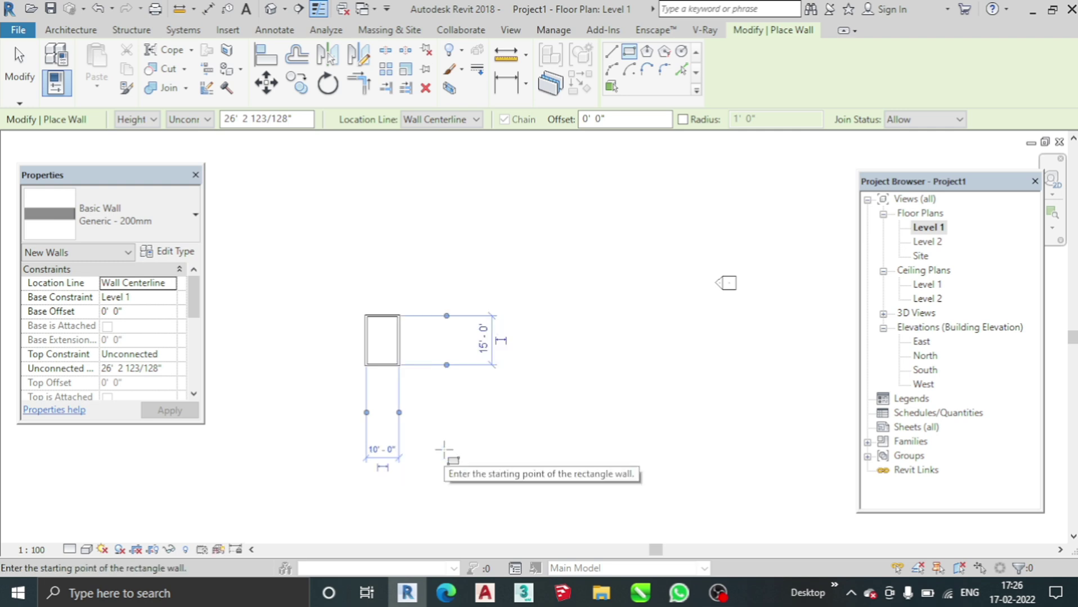
pyautogui.scroll(1, 425, 433)
pyautogui.scroll(2, 436, 297)
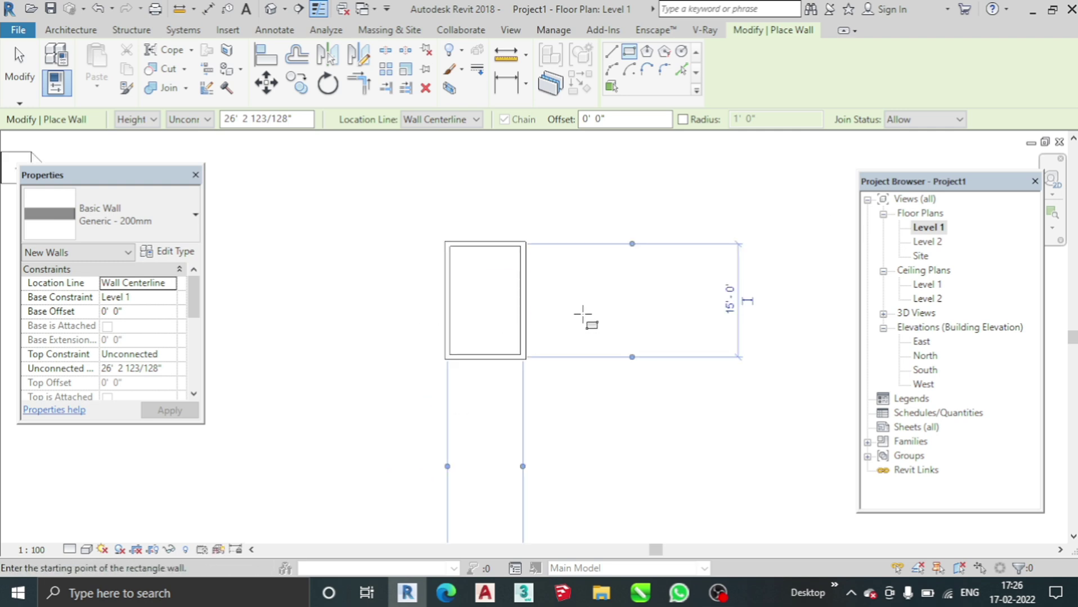
pyautogui.scroll(1, 584, 313)
pyautogui.scroll(1, 624, 421)
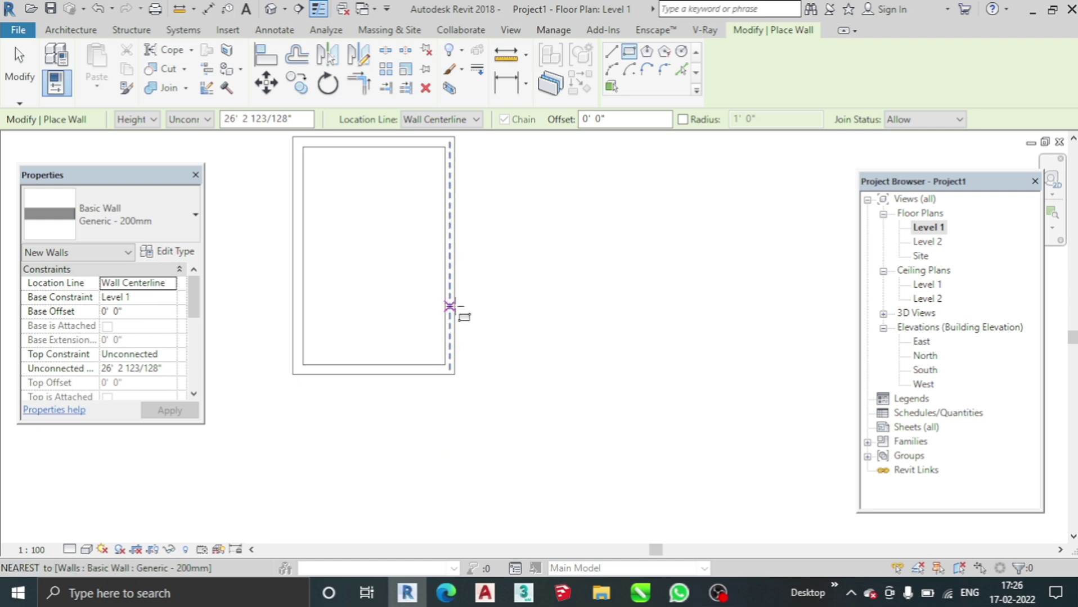
pyautogui.press('Escape')
pyautogui.press('Escape')
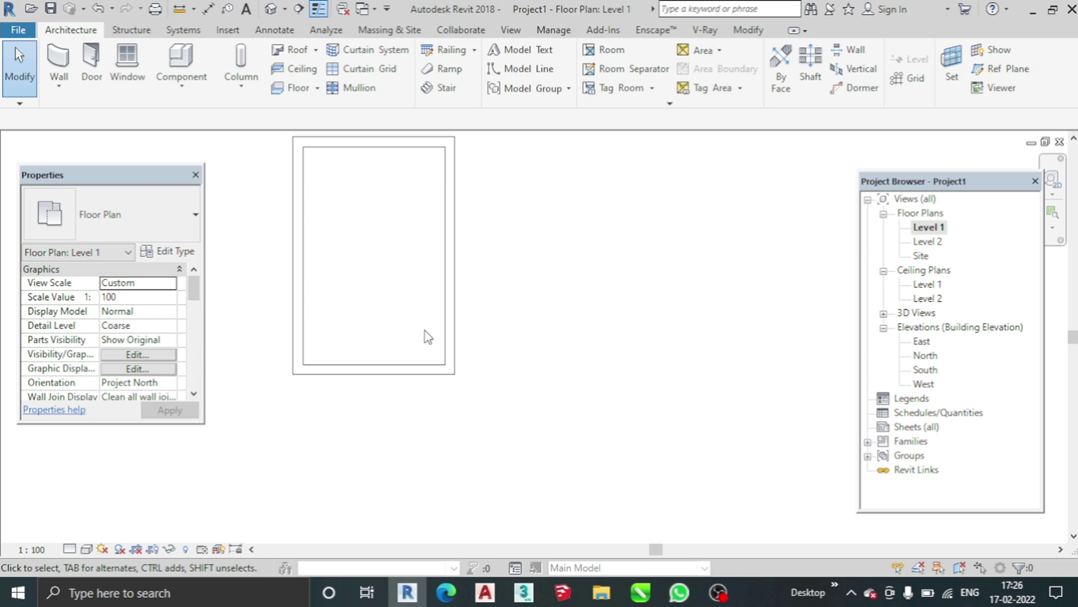
# Move the upper wall's temporary dimension witness lines to the outer wall faces and set that outer distance to 15 feet
pyautogui.moveTo(346, 298); pyautogui.dragTo(441, 323, button='middle')
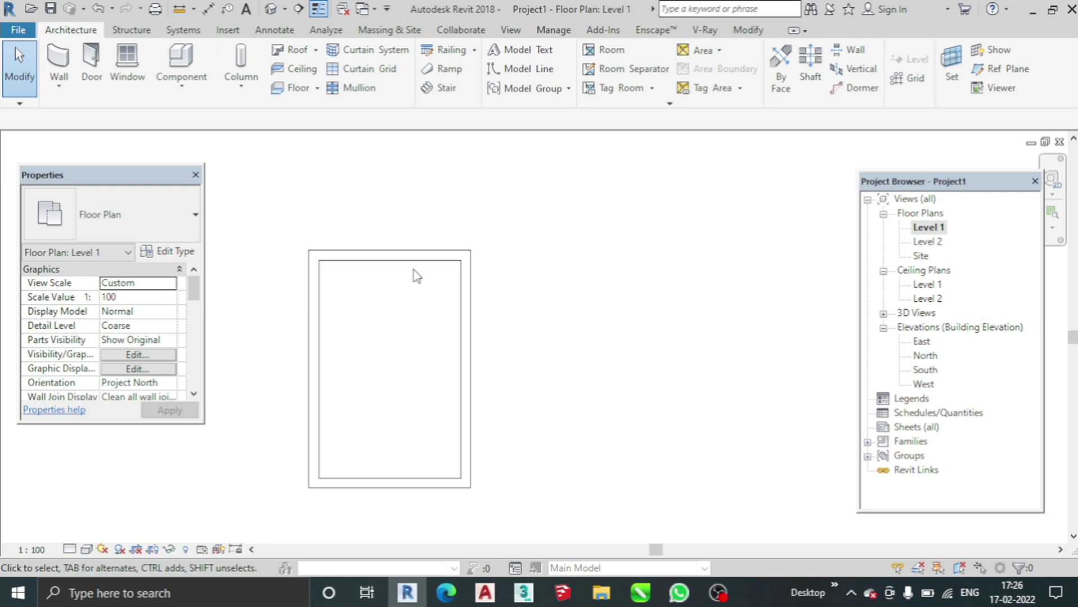
pyautogui.click(365, 258)
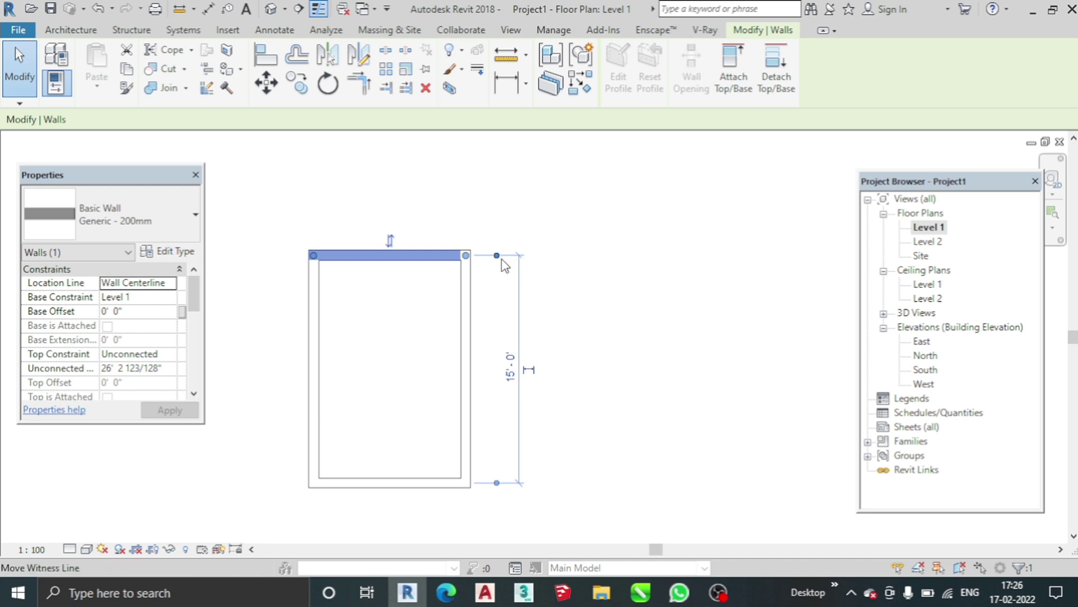
pyautogui.moveTo(498, 258); pyautogui.dragTo(495, 256)
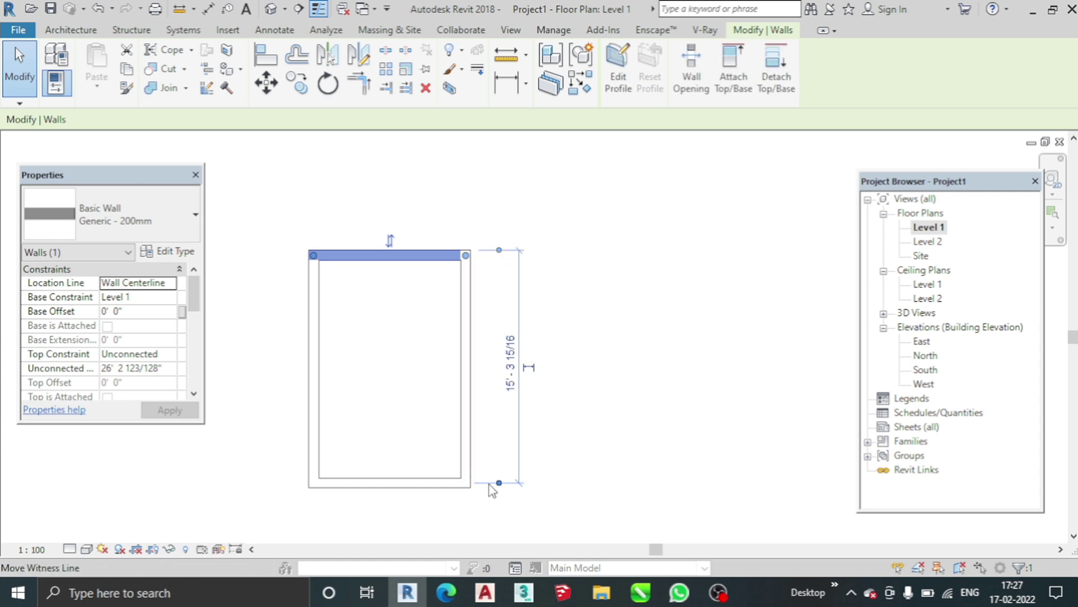
pyautogui.moveTo(499, 483); pyautogui.dragTo(494, 479)
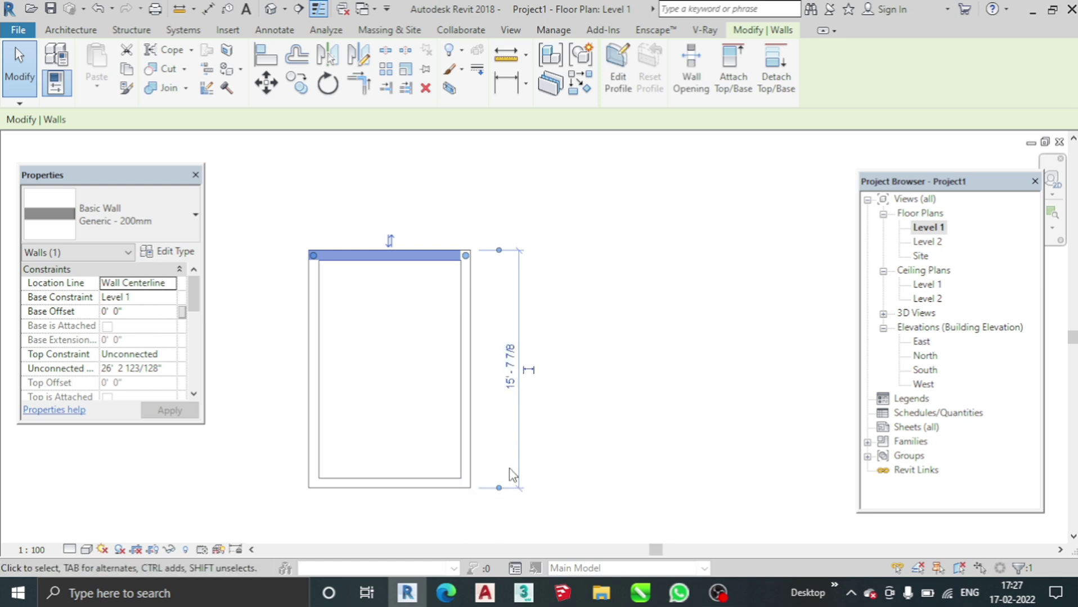
pyautogui.click(511, 369)
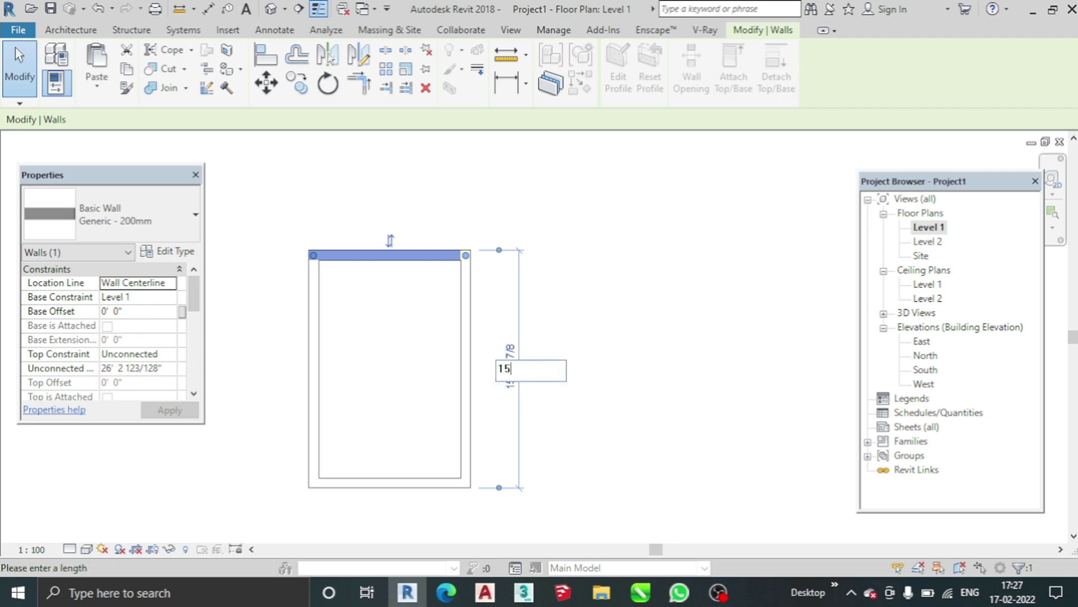
pyautogui.press('Return')
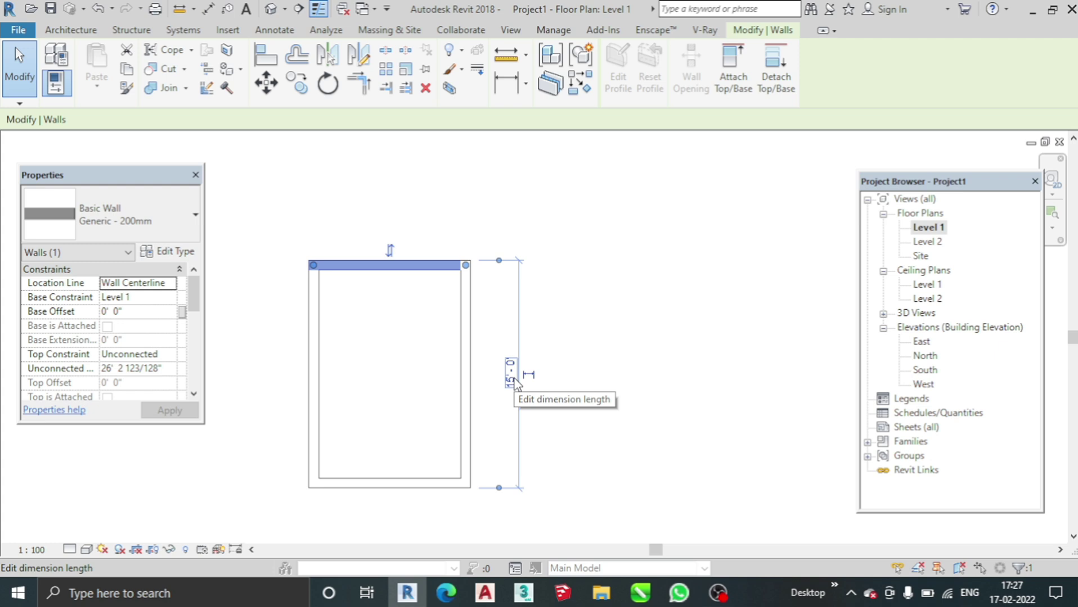
# Shift both witness lines of the upper wall's temporary dimension to the inner wall faces to measure the clear vertical distance
pyautogui.click(499, 260)
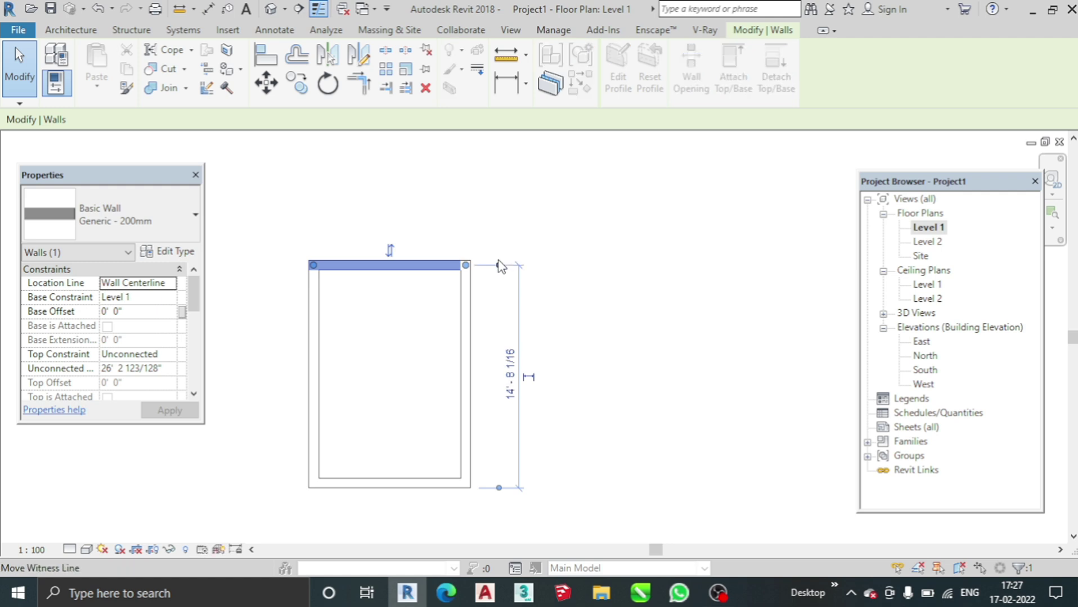
pyautogui.click(494, 488)
pyautogui.click(497, 483)
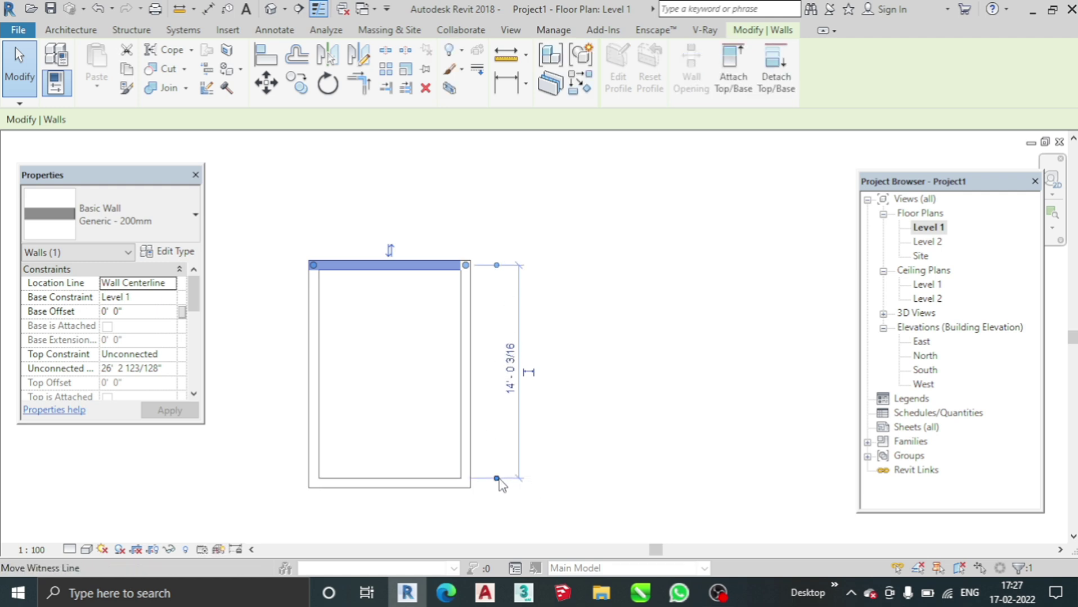
pyautogui.click(496, 265)
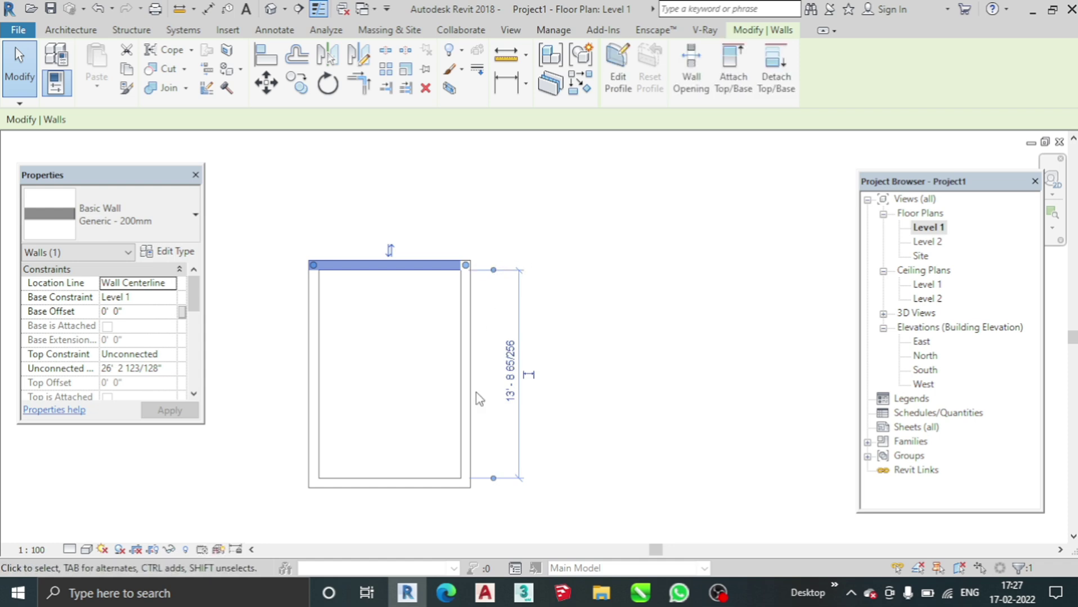
pyautogui.click(628, 430)
# Select the rectangle's right wall and move its dimension witness lines to the inner faces to measure the clear width
pyautogui.click(466, 405)
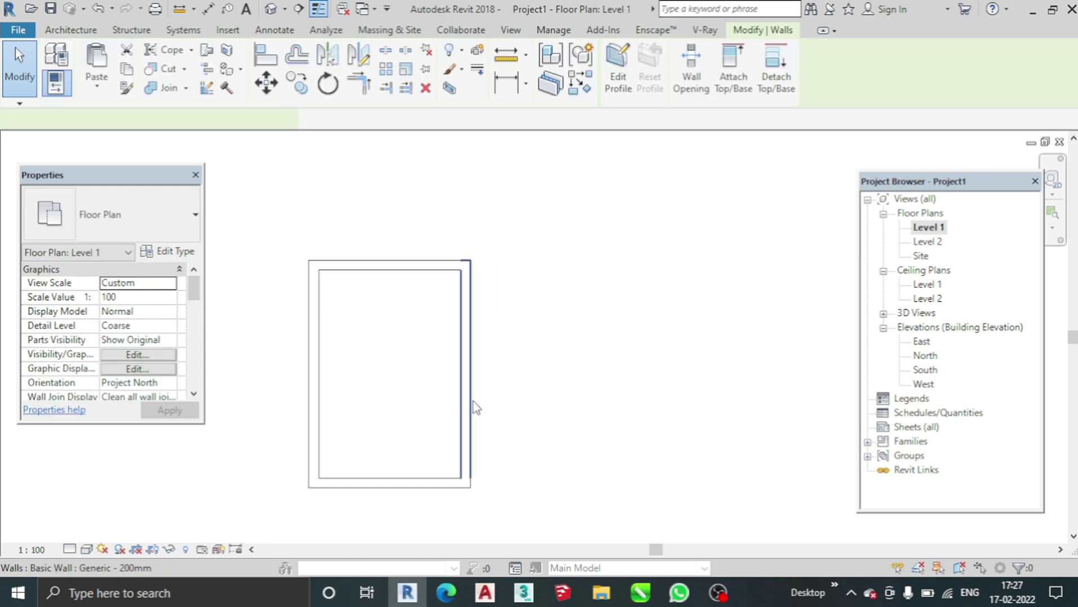
pyautogui.click(466, 514)
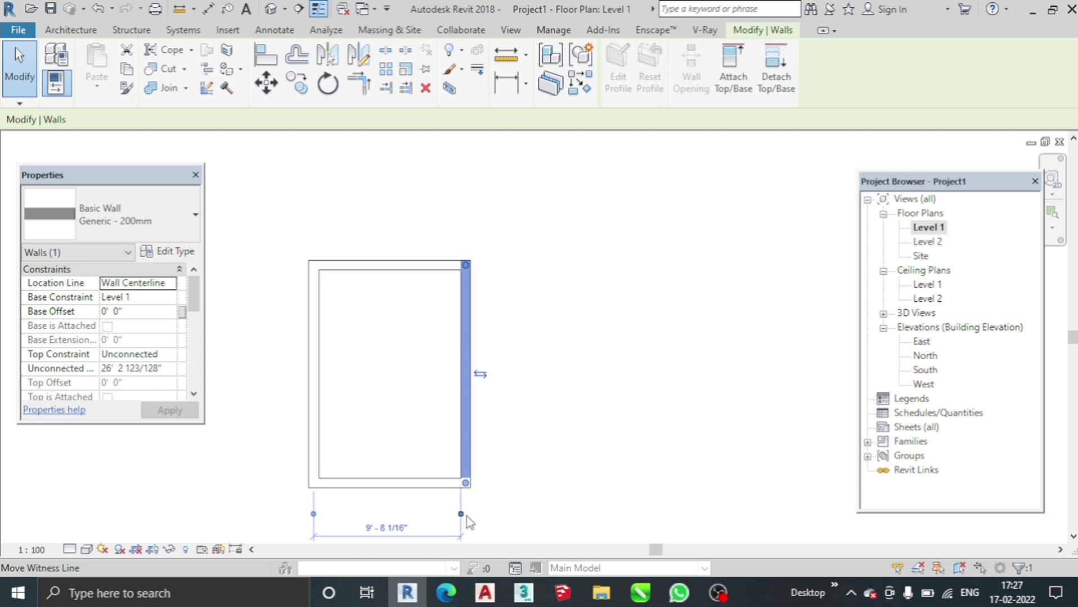
pyautogui.moveTo(313, 514); pyautogui.dragTo(318, 511)
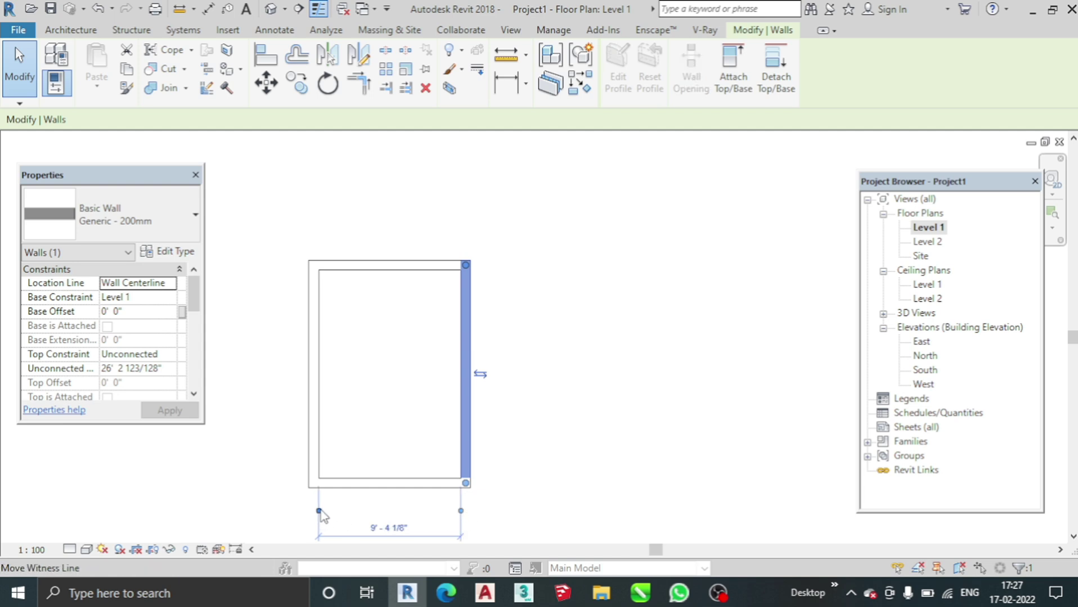
pyautogui.scroll(-3, 368, 390)
pyautogui.click(428, 373)
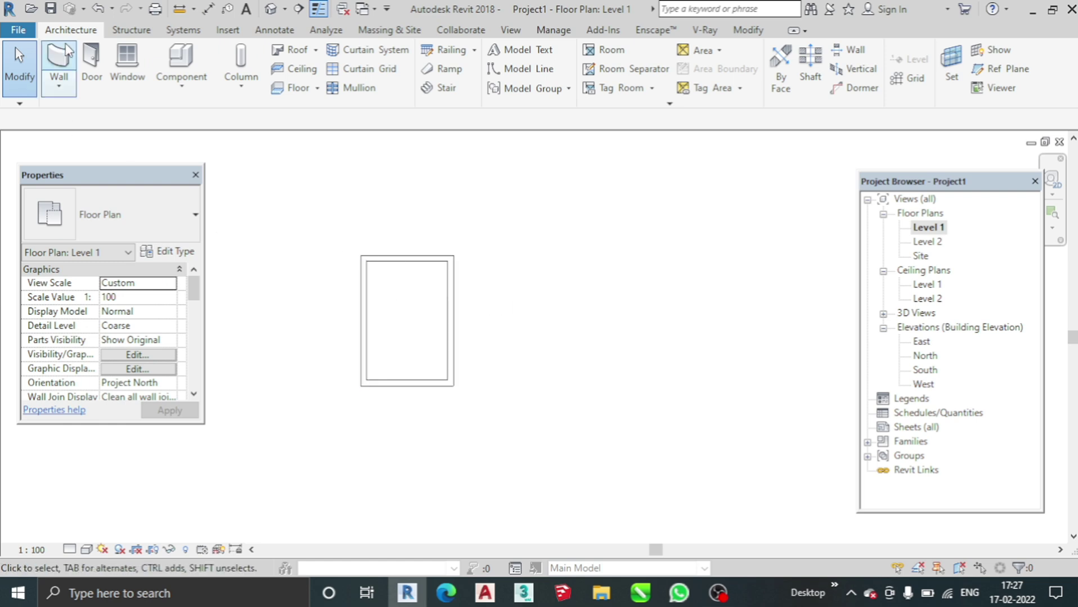
# Draw a six-sided inscribed polygon of Generic - 200mm walls to the upper right of the wall rectangle
pyautogui.click(58, 62)
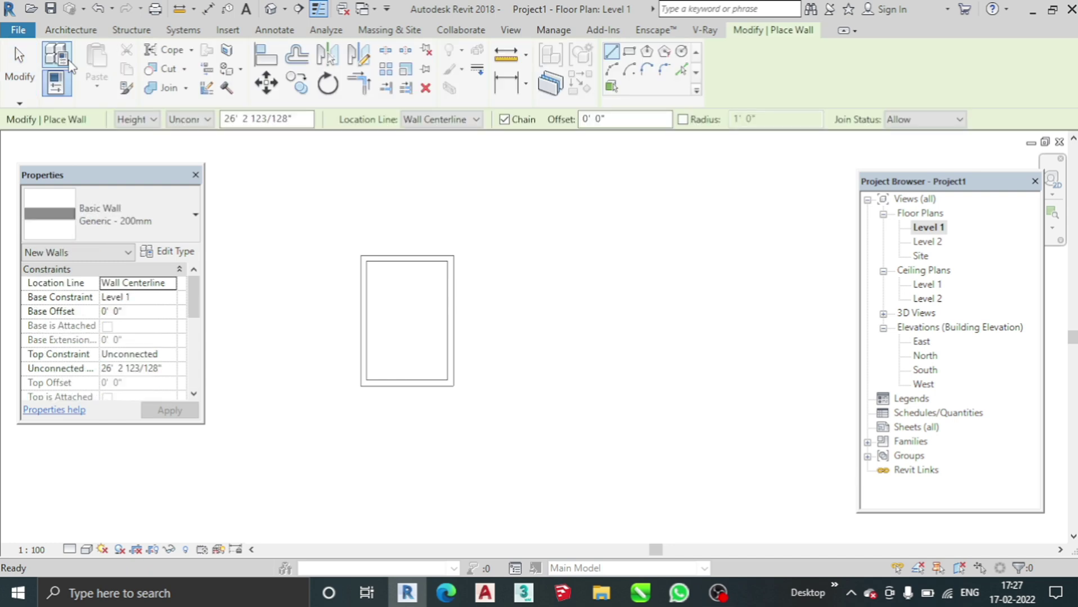
pyautogui.click(646, 51)
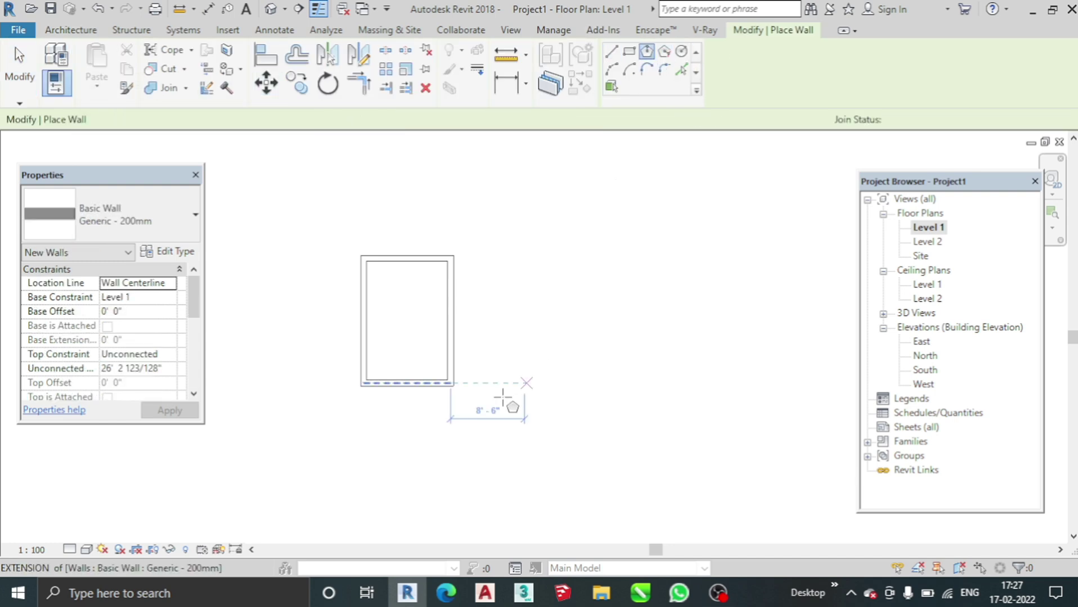
pyautogui.click(533, 259)
pyautogui.click(569, 310)
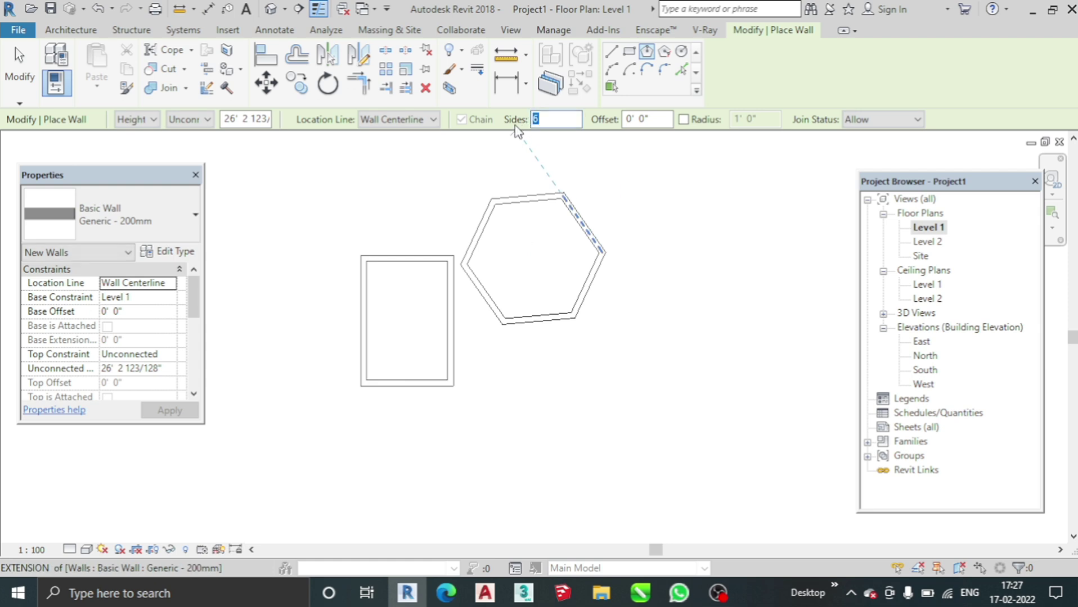
# Draw a circular wall with a radius of about 7 feet 6 inches below and right of the hexagon and open its radius for editing
pyautogui.click(682, 54)
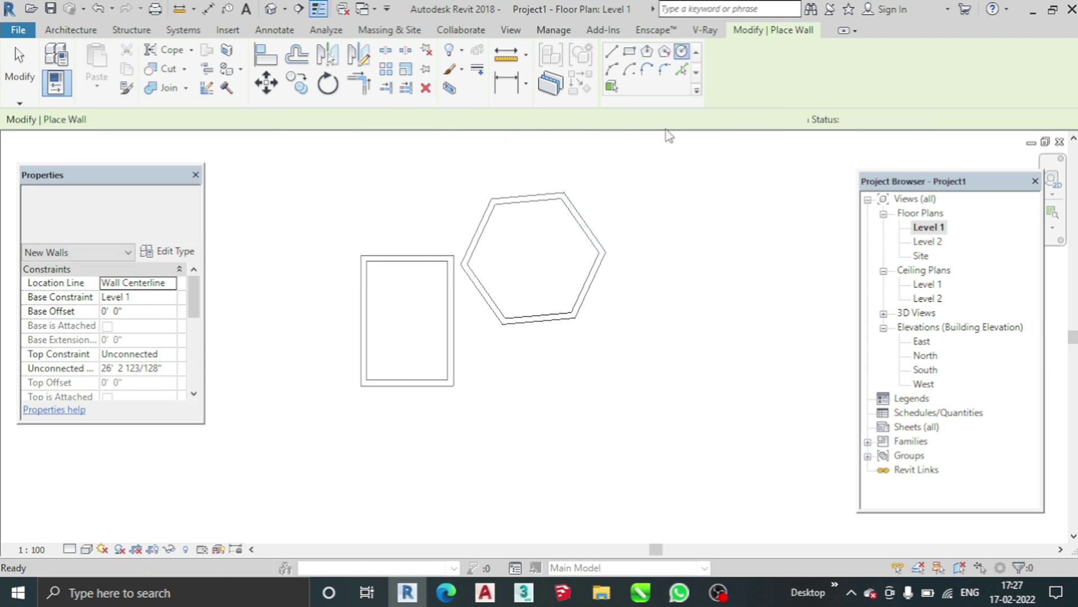
pyautogui.click(644, 356)
pyautogui.click(698, 319)
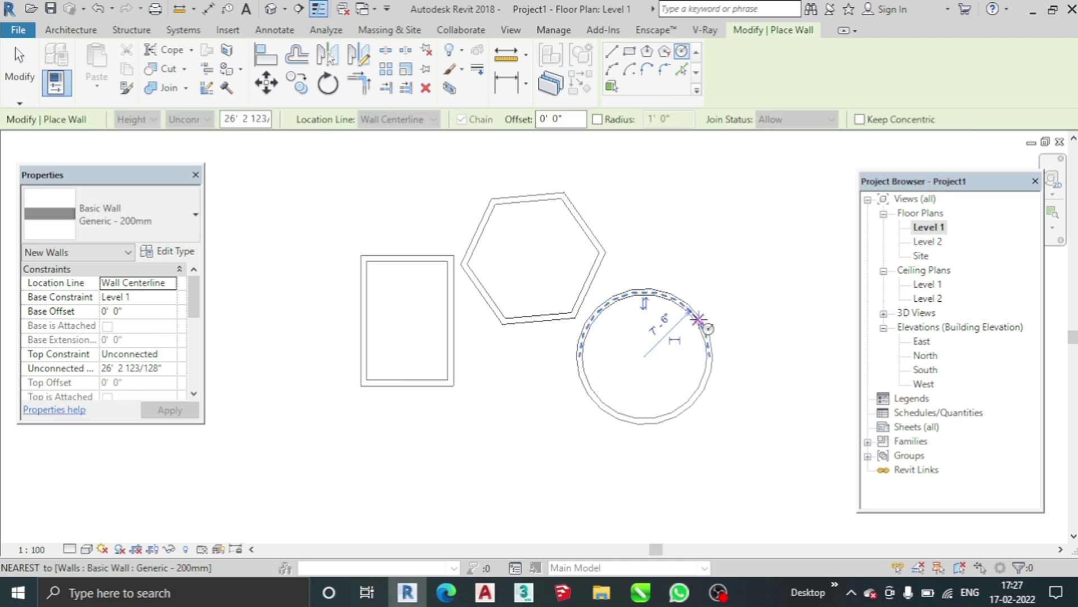
pyautogui.click(654, 329)
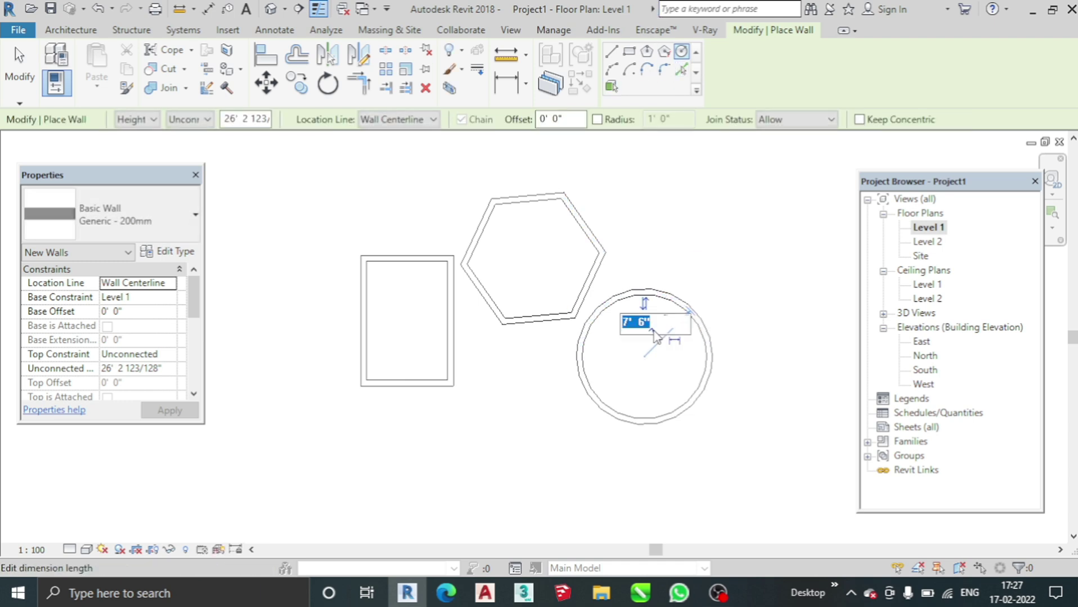
# Draw a start-end-radius arc wall with a radius of about 13 feet 7 inches, bulging upward below the rectangle
pyautogui.click(620, 67)
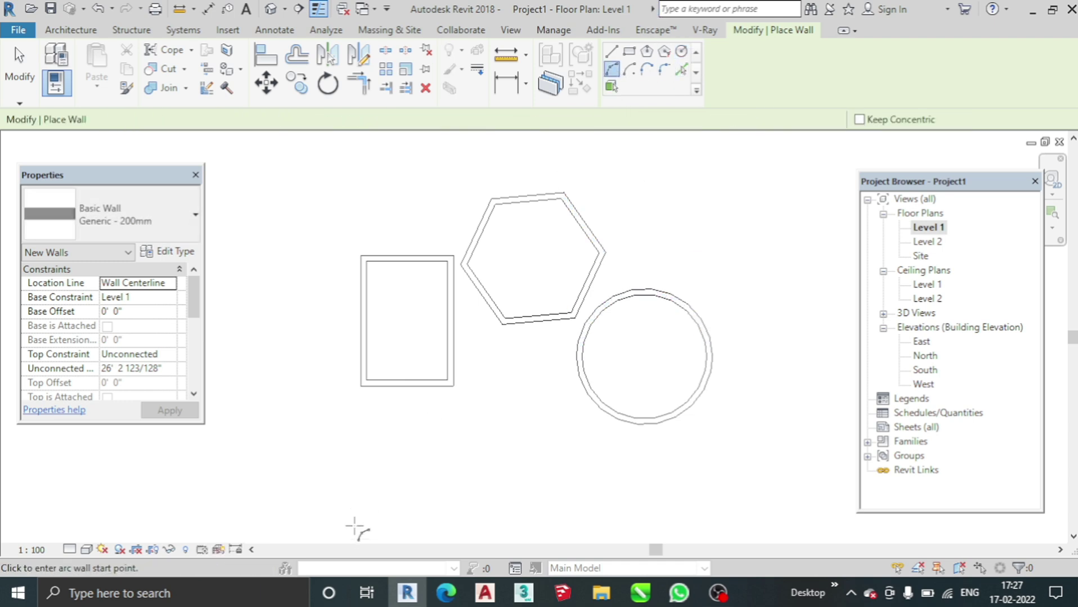
pyautogui.click(369, 466)
pyautogui.click(569, 465)
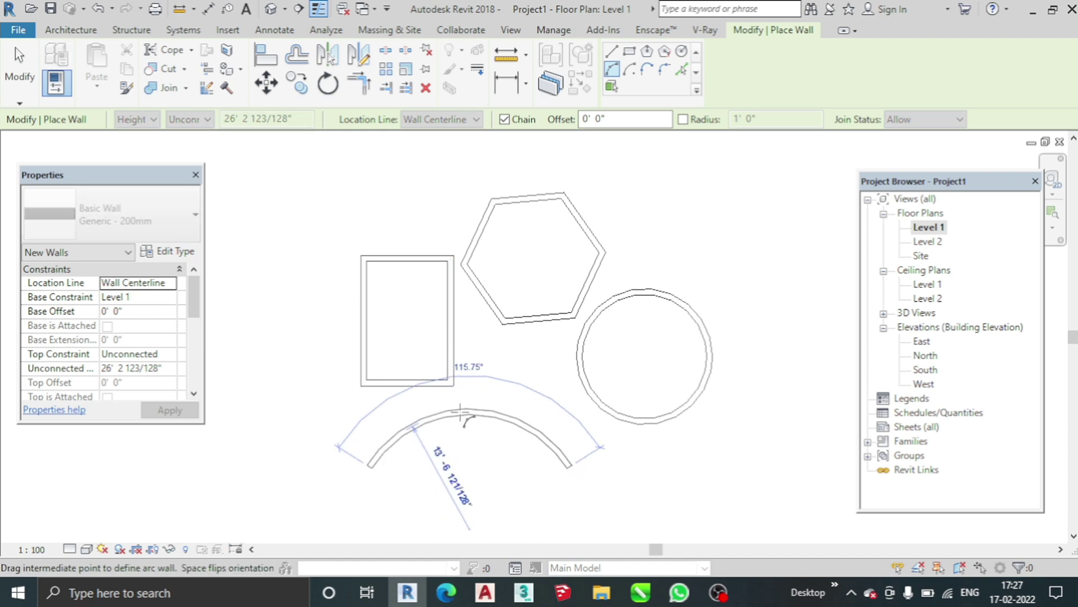
pyautogui.click(468, 411)
# Draw a center-ends arc wall of about 9 feet radius above the circle and a tangent arc from its left end to the hexagon's right corner
pyautogui.click(636, 71)
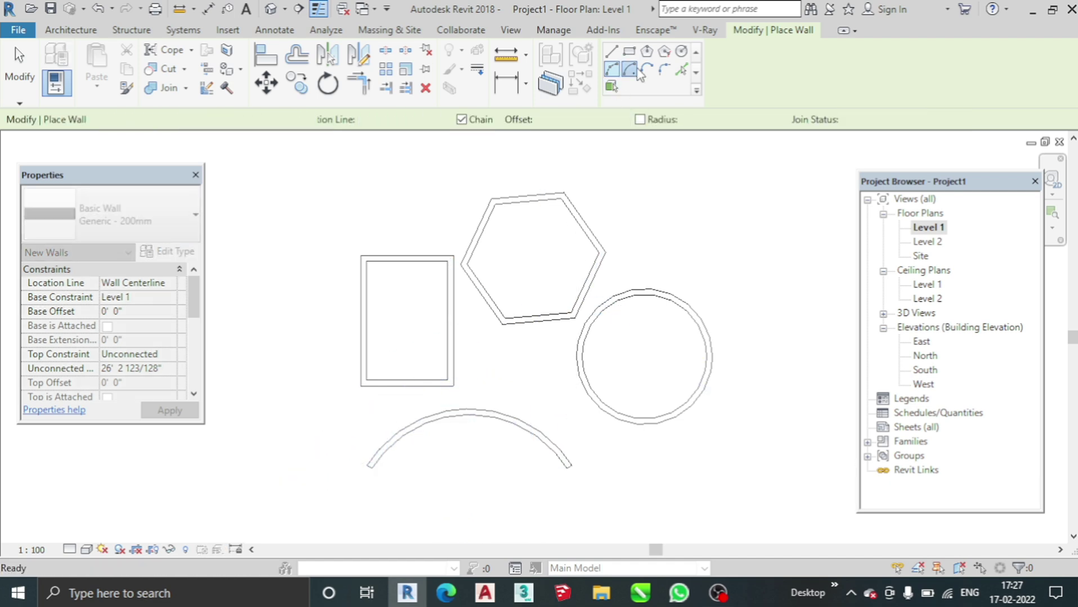
pyautogui.click(695, 222)
pyautogui.click(756, 174)
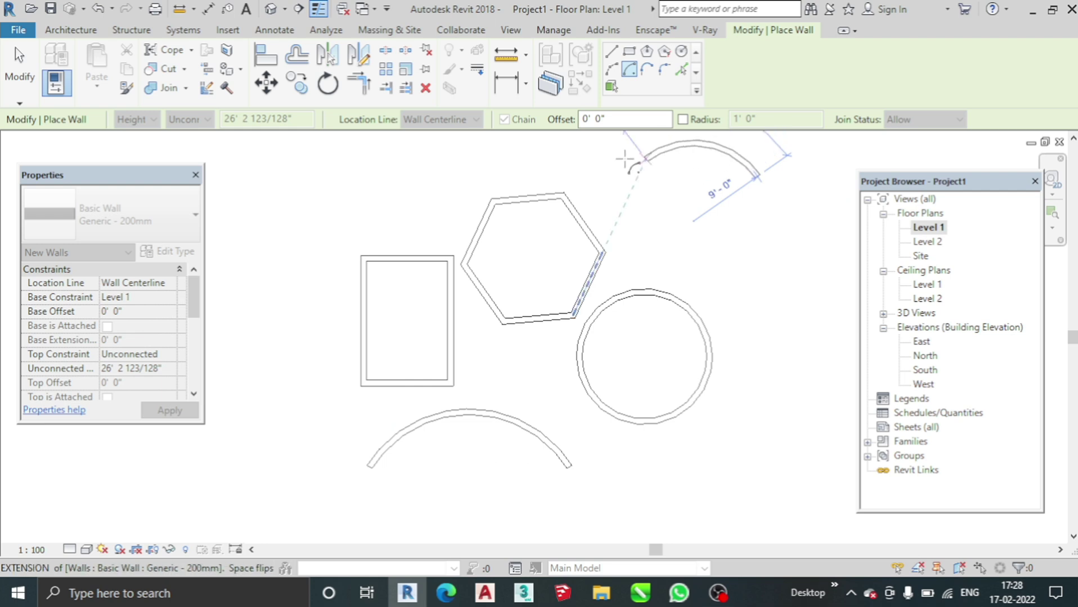
pyautogui.click(631, 172)
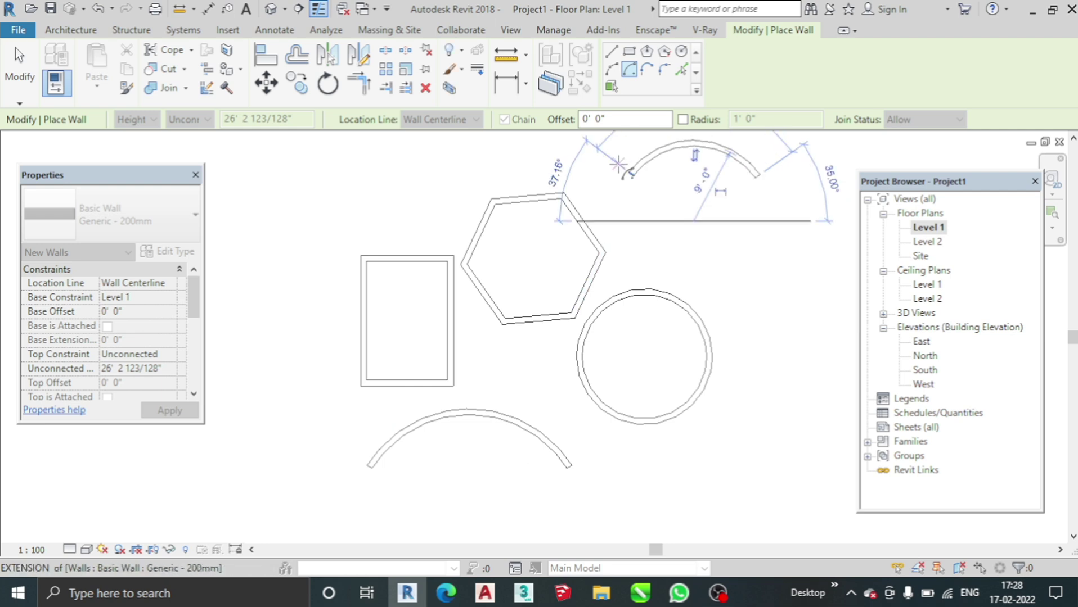
pyautogui.click(647, 72)
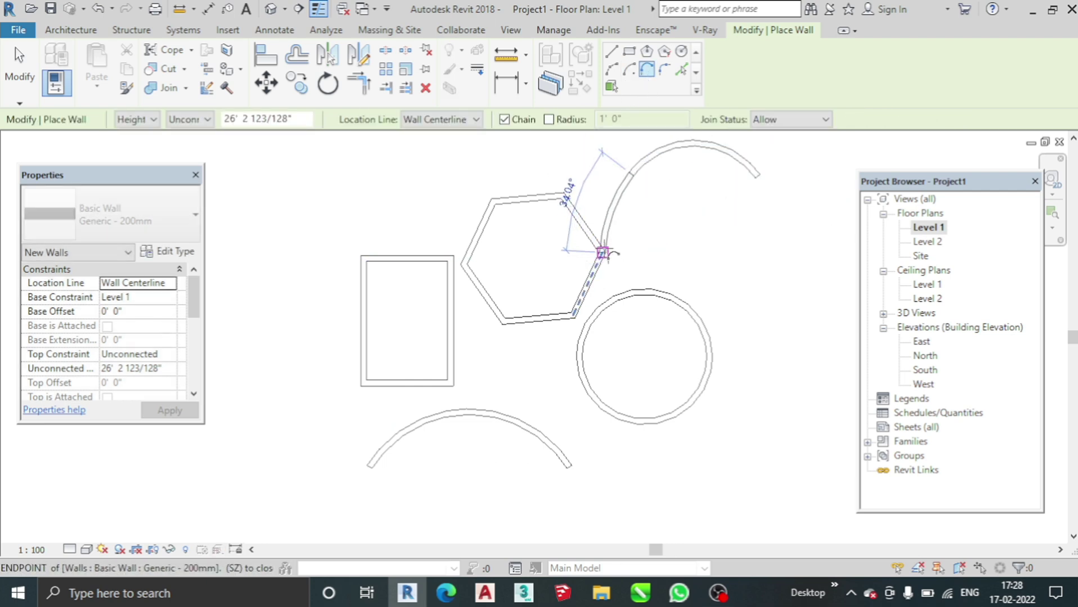
pyautogui.click(601, 247)
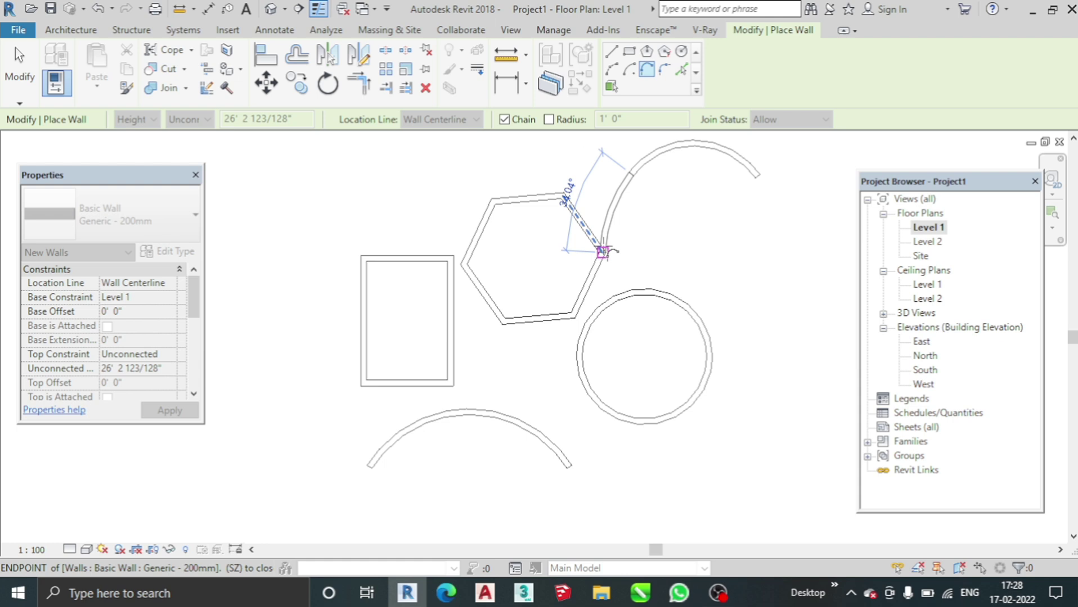
# Round the rectangle's upper-left wall corner with a fillet arc of about 6 feet radius and end wall placement
pyautogui.click(666, 72)
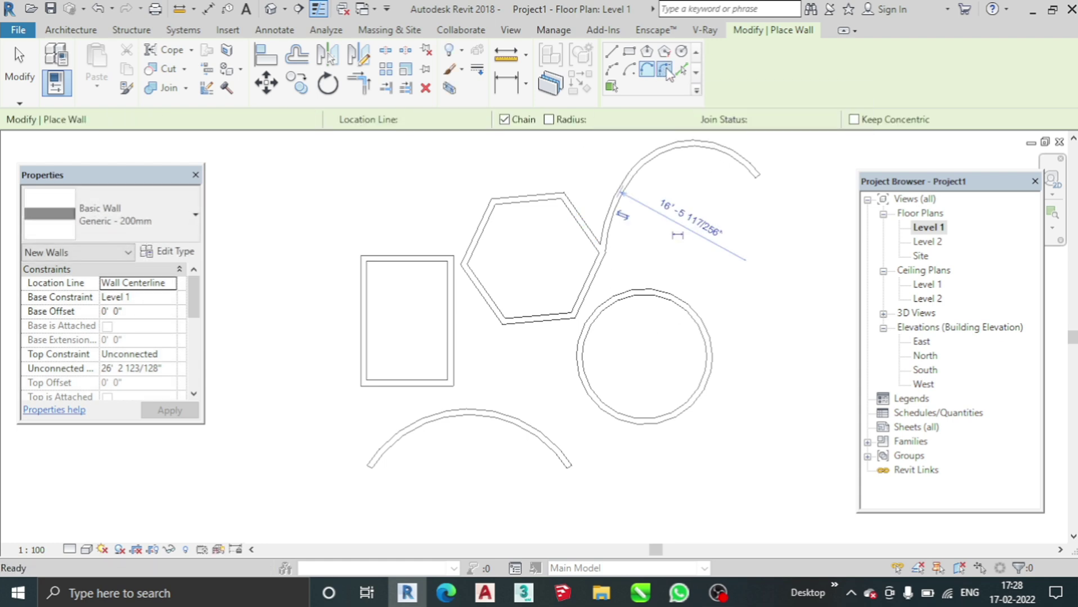
pyautogui.click(362, 312)
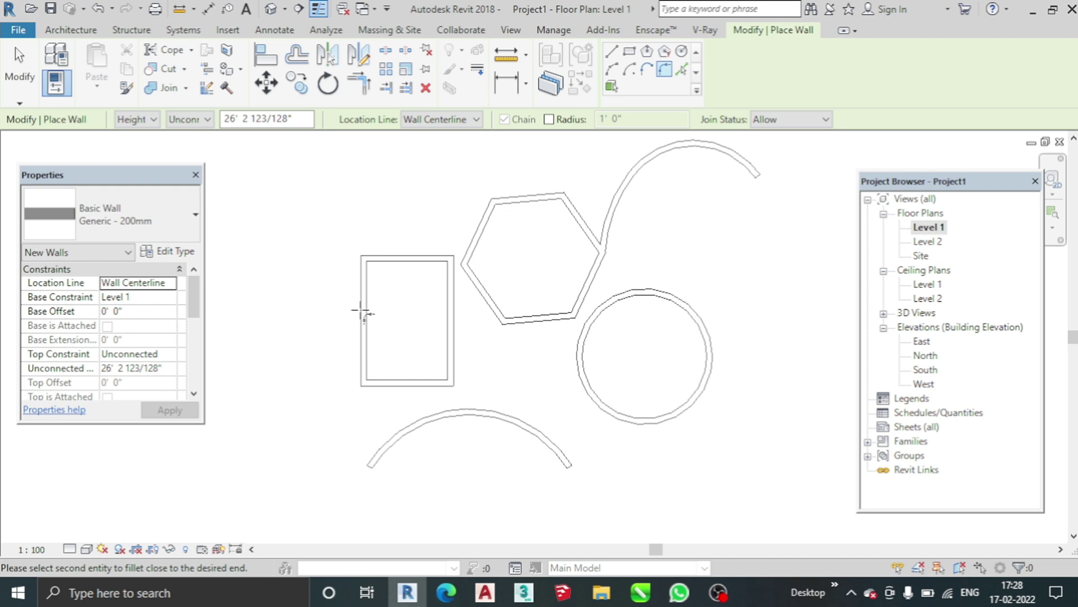
pyautogui.click(385, 257)
pyautogui.click(386, 297)
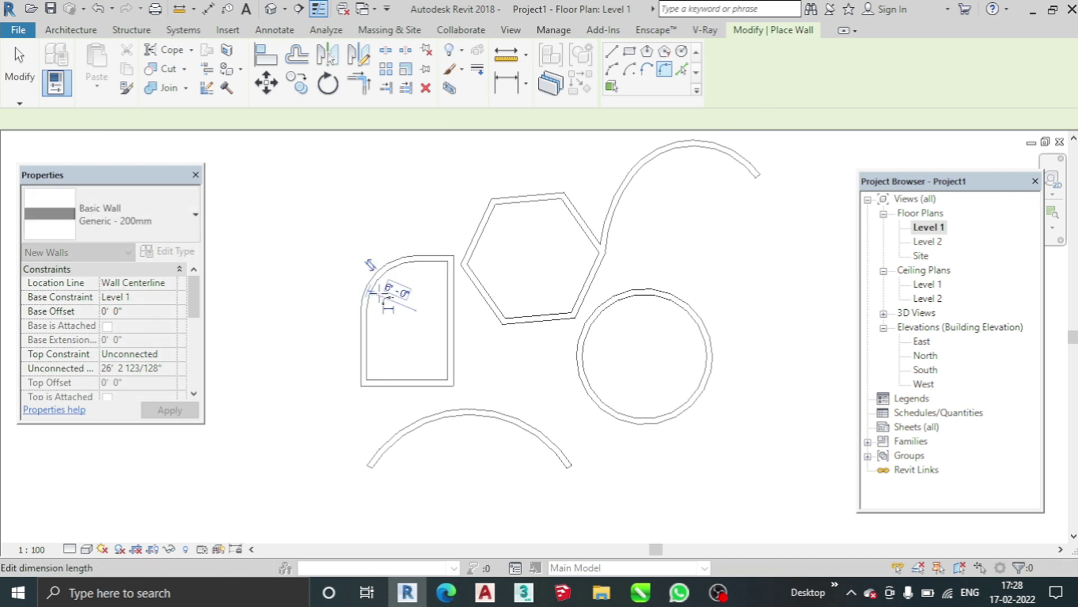
pyautogui.scroll(2, 386, 297)
pyautogui.scroll(-4, 506, 281)
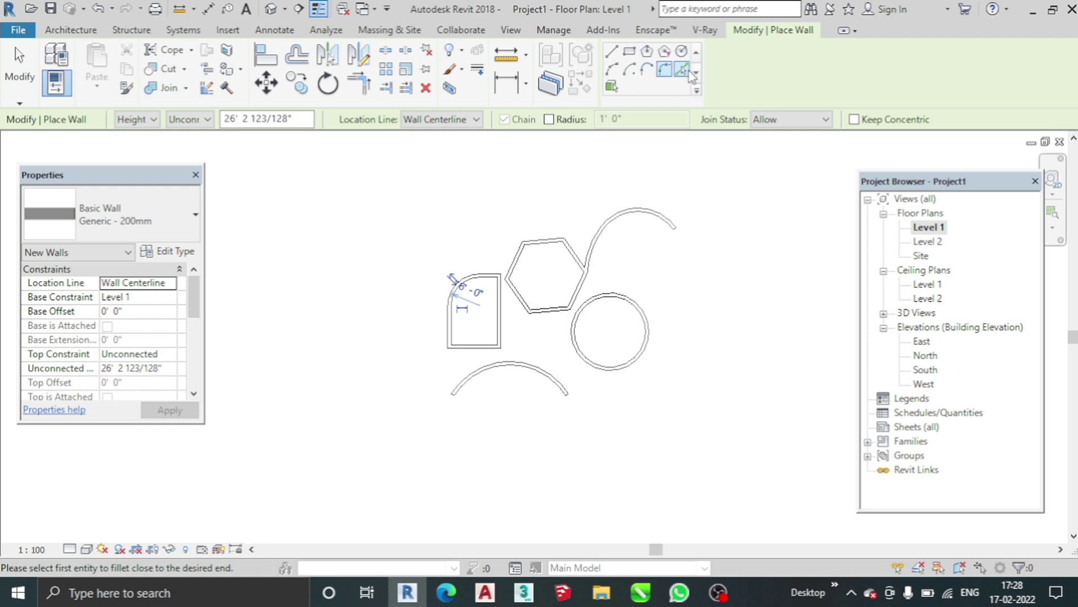
pyautogui.press('Escape')
pyautogui.press('Escape')
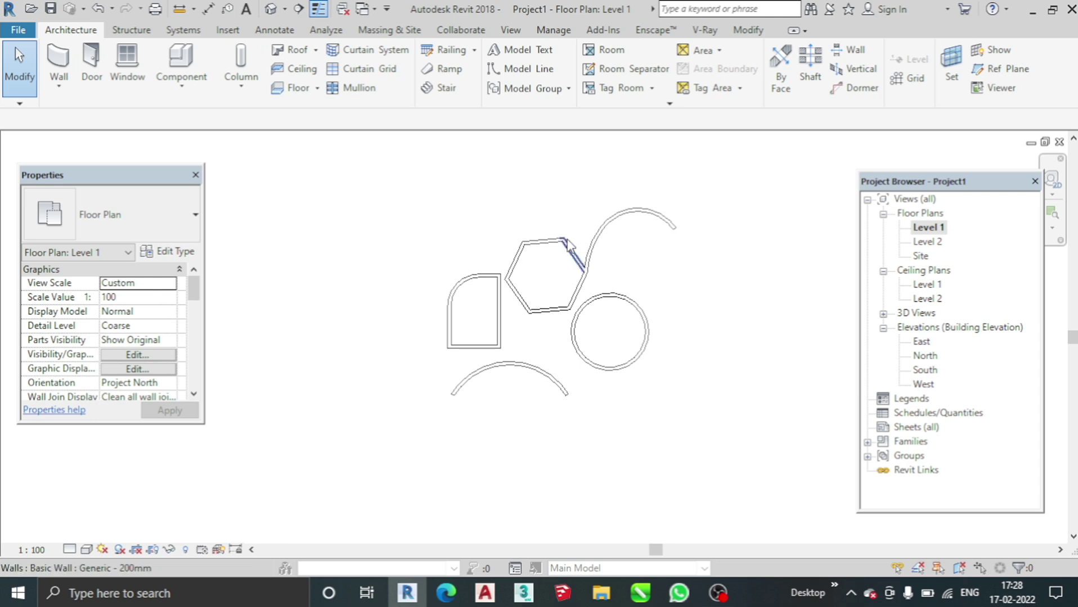
# Select all the drawn walls in the Level 1 floor plan and delete them
pyautogui.scroll(-2, 506, 225)
pyautogui.moveTo(456, 184); pyautogui.dragTo(706, 347)
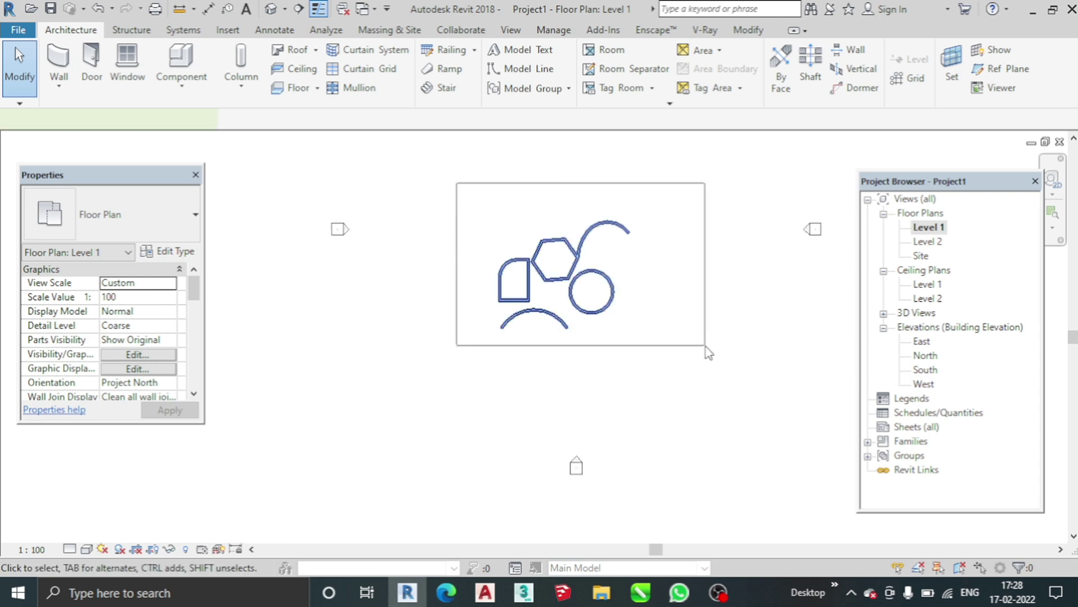
pyautogui.press('Delete')
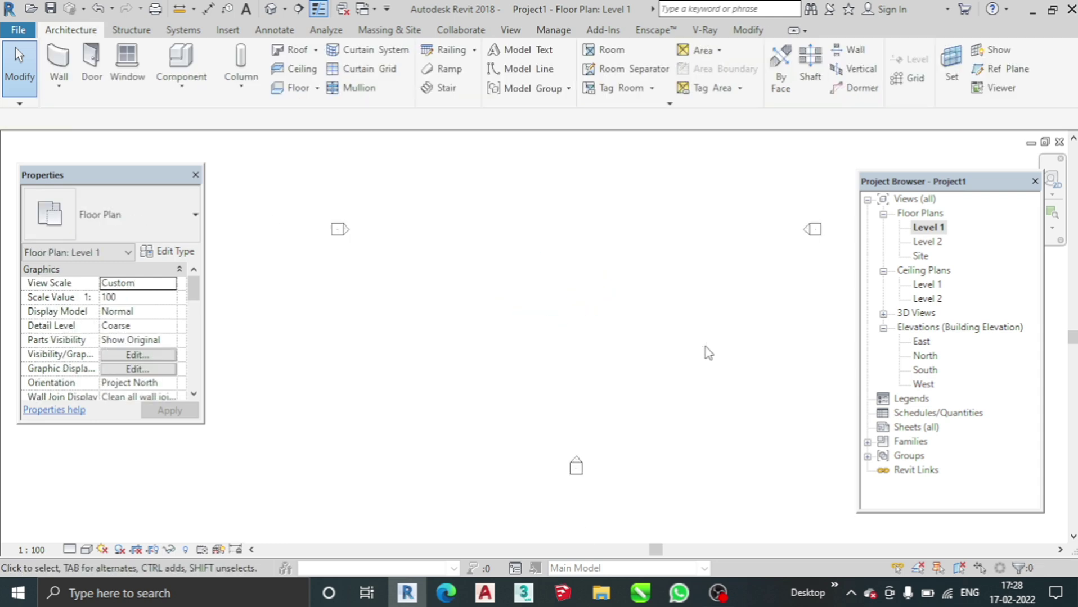
pyautogui.scroll(-1, 676, 345)
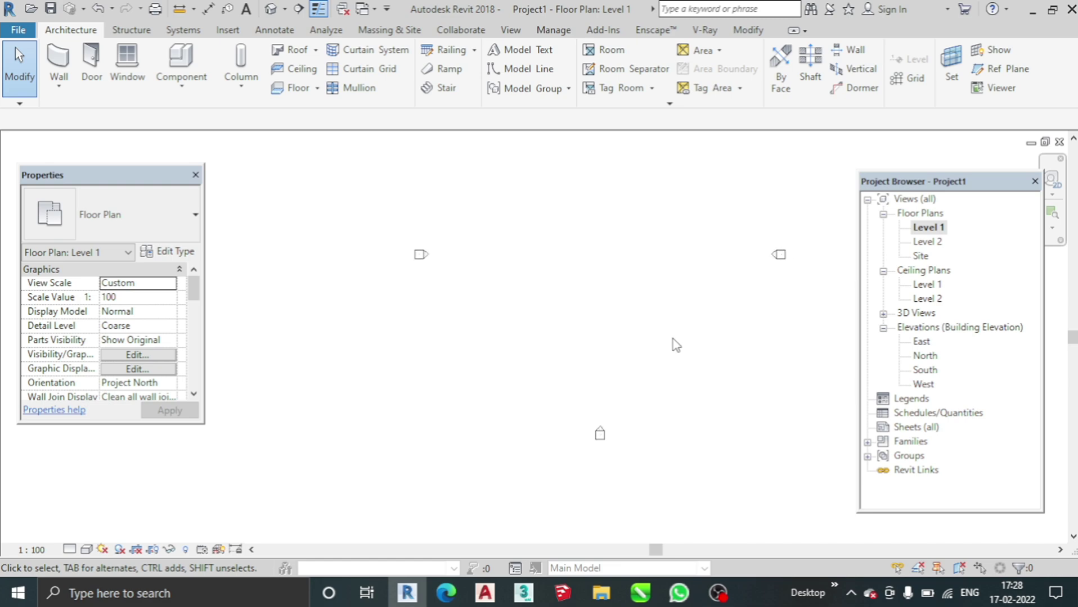
pyautogui.click(727, 597)
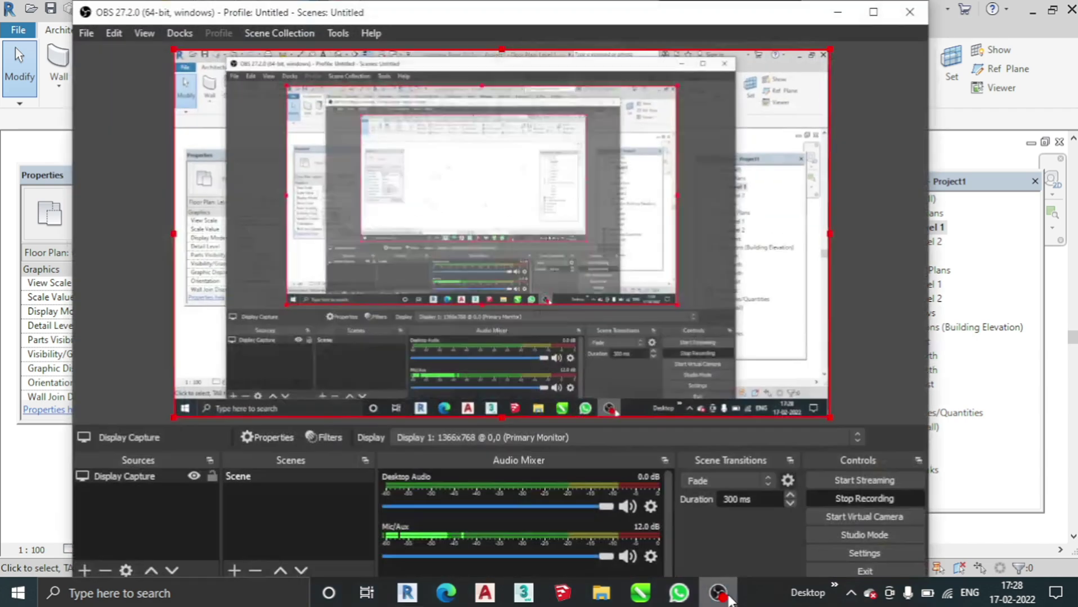